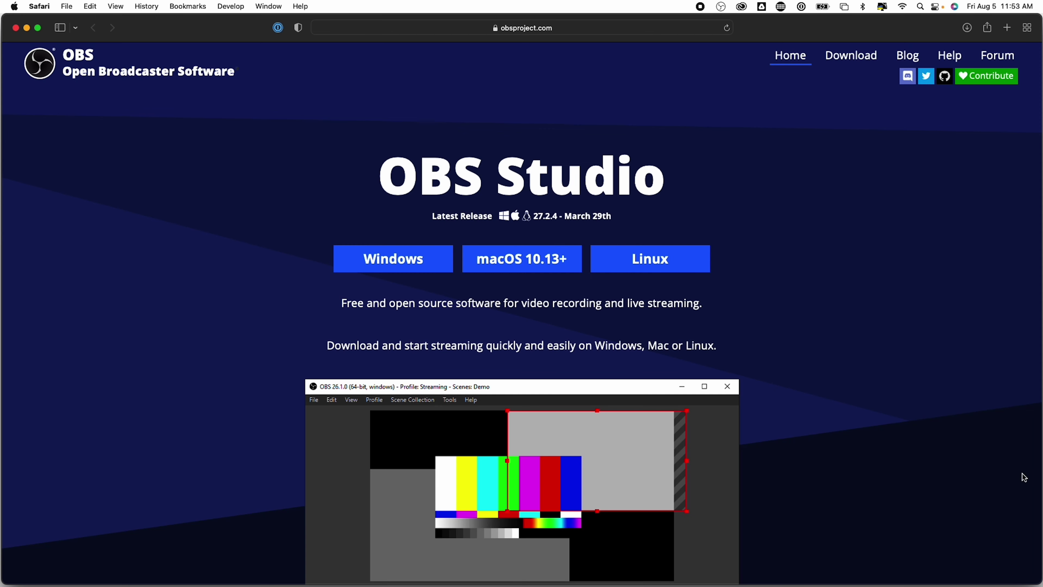
- Scroll down the obsproject.com download page
scroll(824, 357, "down", 3)
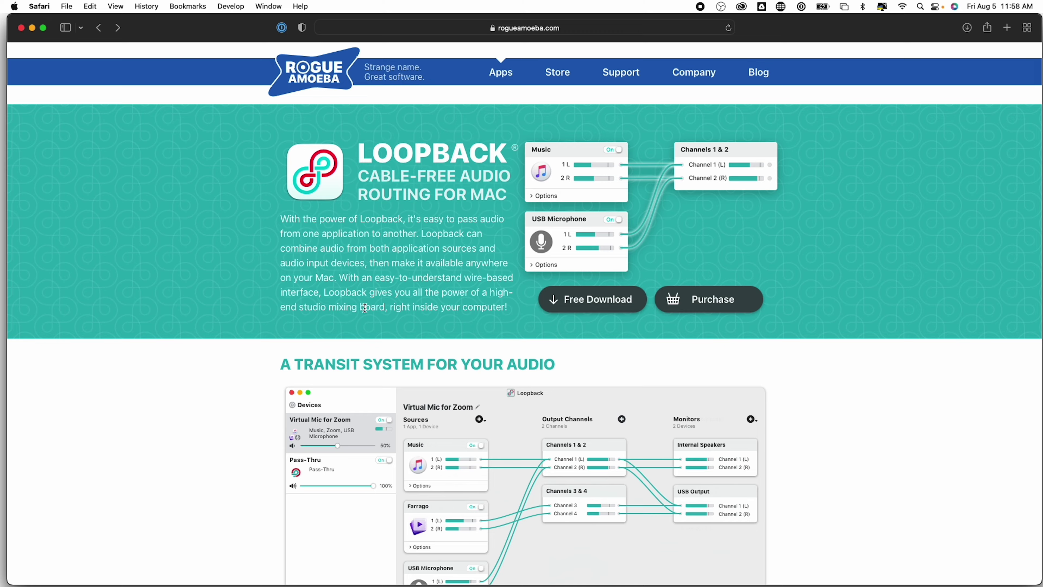
- Scroll the Loopback page to Get Loopback and go to the Purchase page
scroll(363, 306, "down", 20)
scroll(364, 307, "up", 8)
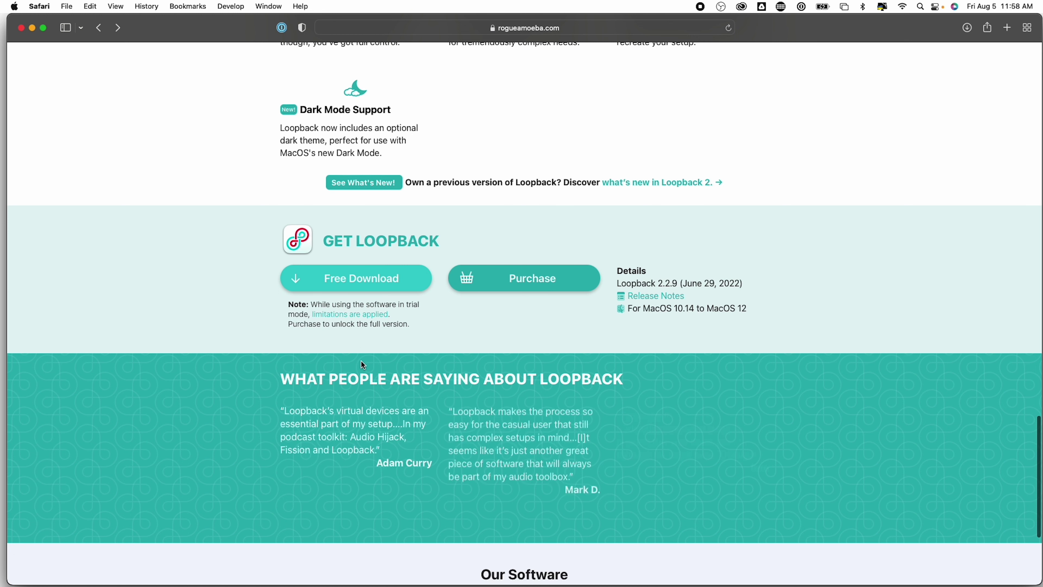
left_click(531, 276)
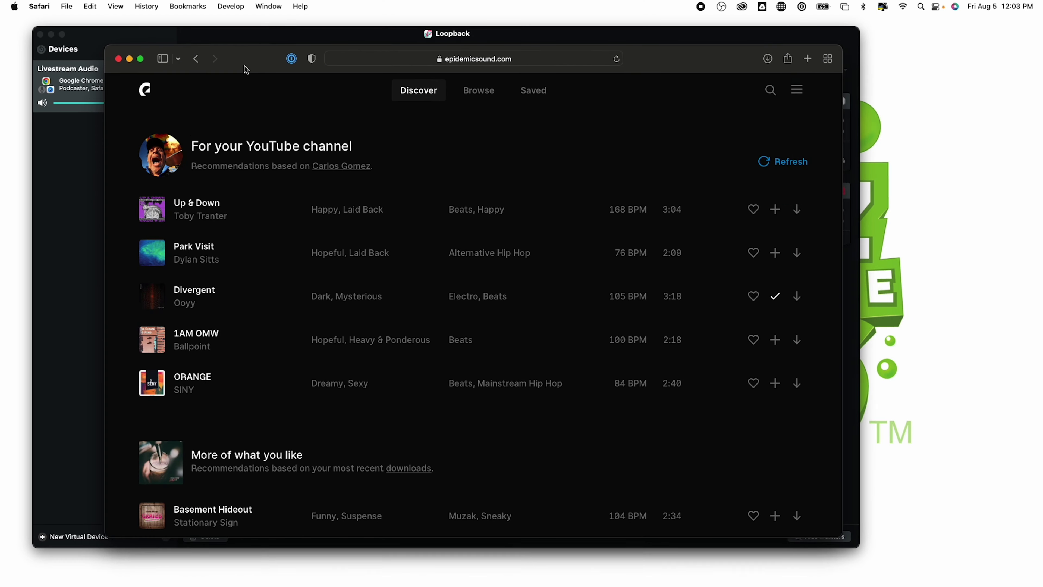
- Play the Up & Down track on Epidemic Sound, then bring the Loopback routing window forward
left_click_drag(246, 69, 249, 56)
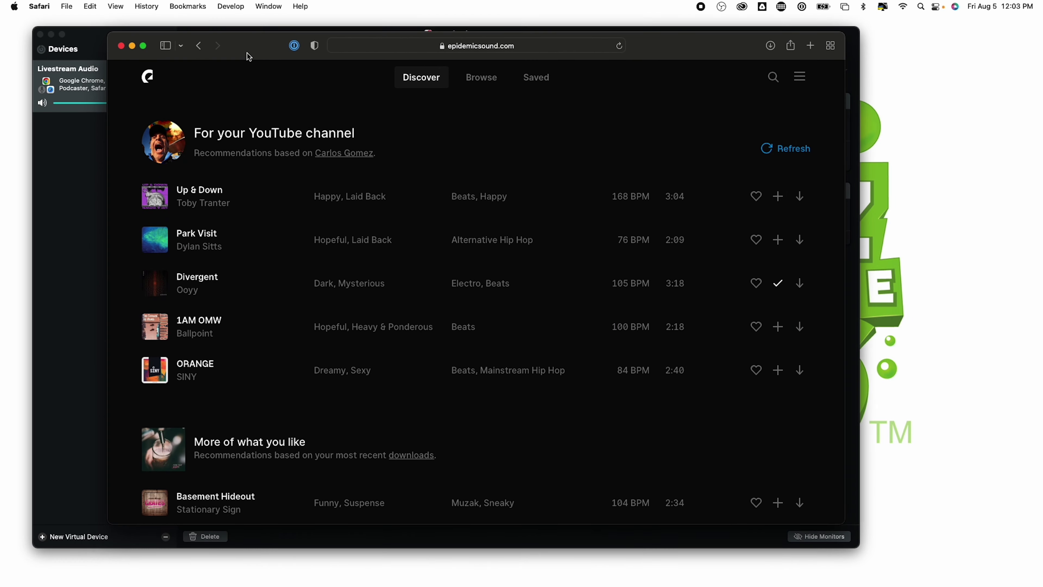
left_click(155, 196)
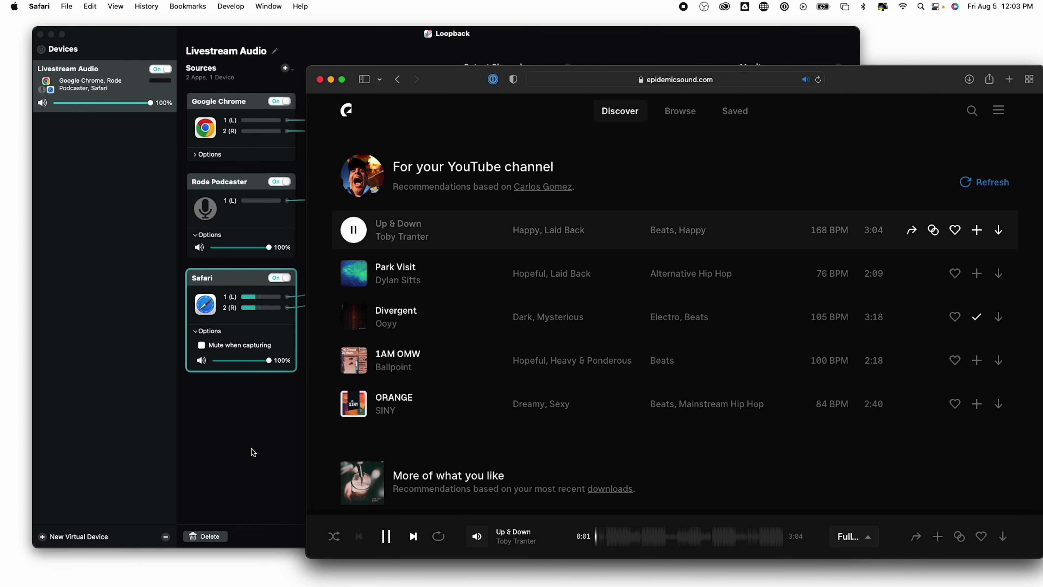
left_click(252, 448)
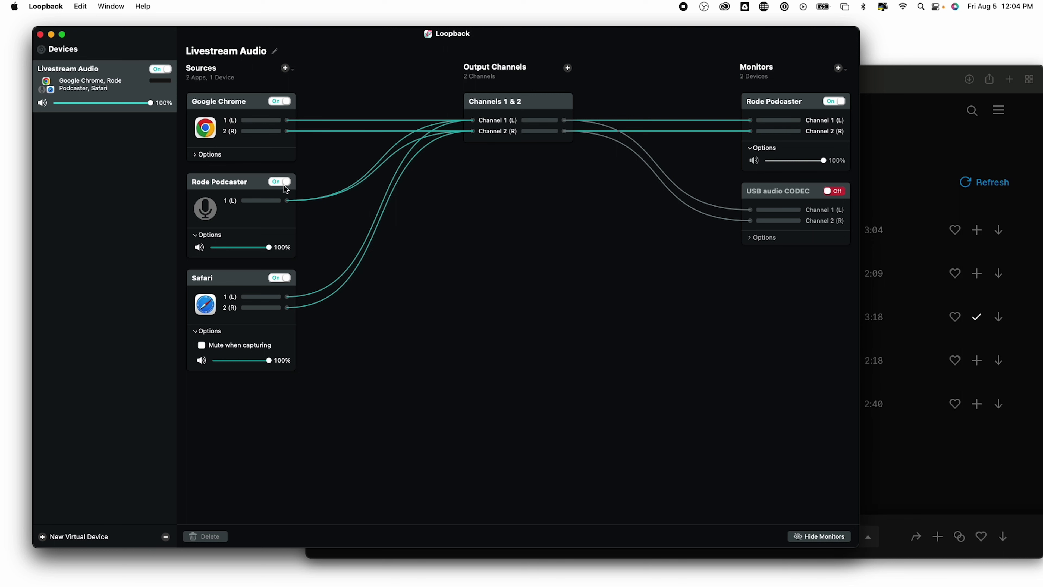
left_click(516, 104)
- Add a new Loopback virtual device named 'Test Audio Source' and bring up its Sources list
left_click(69, 539)
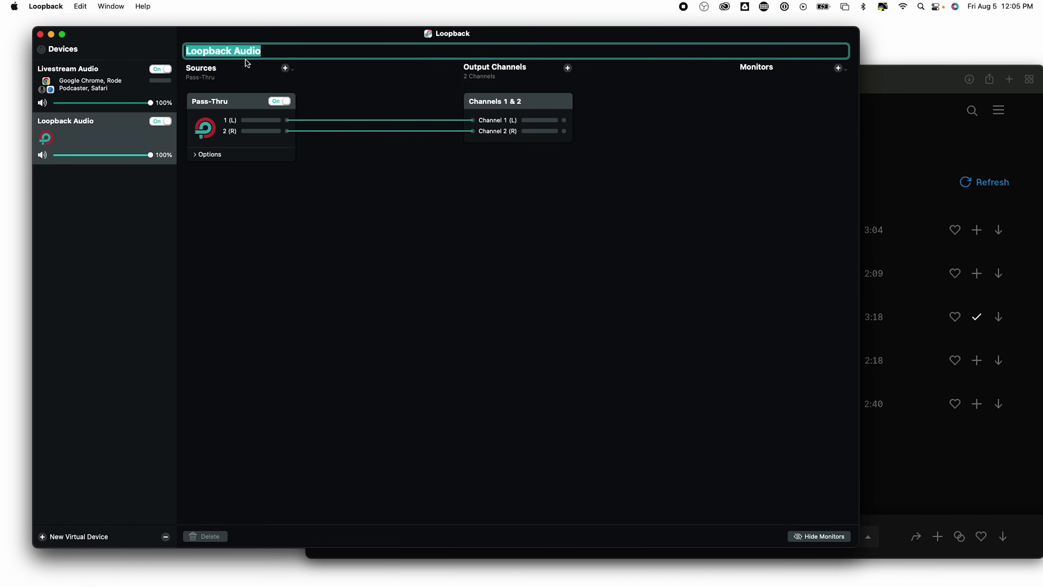
type("Test A")
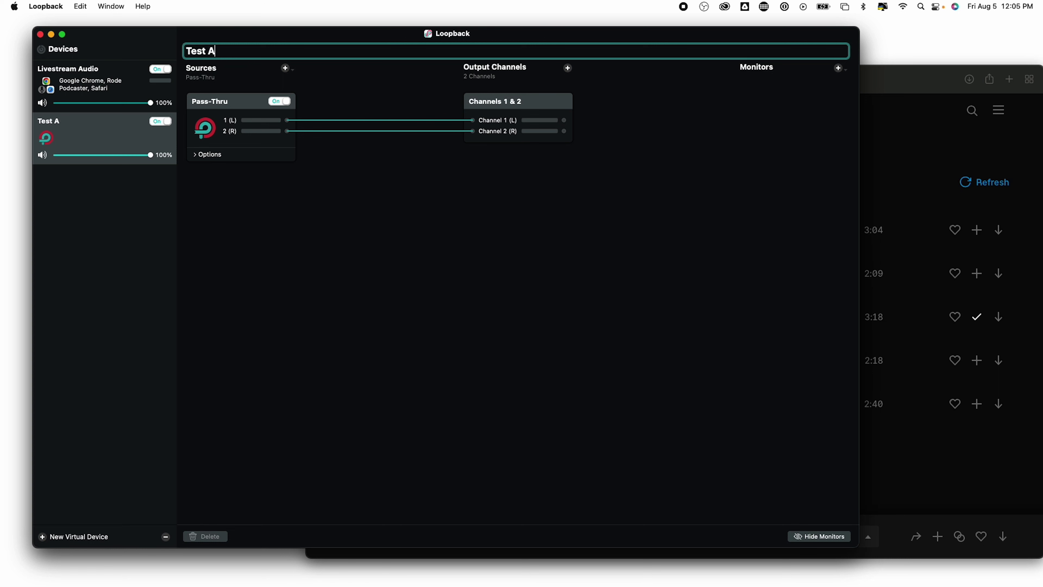
type("udio Source")
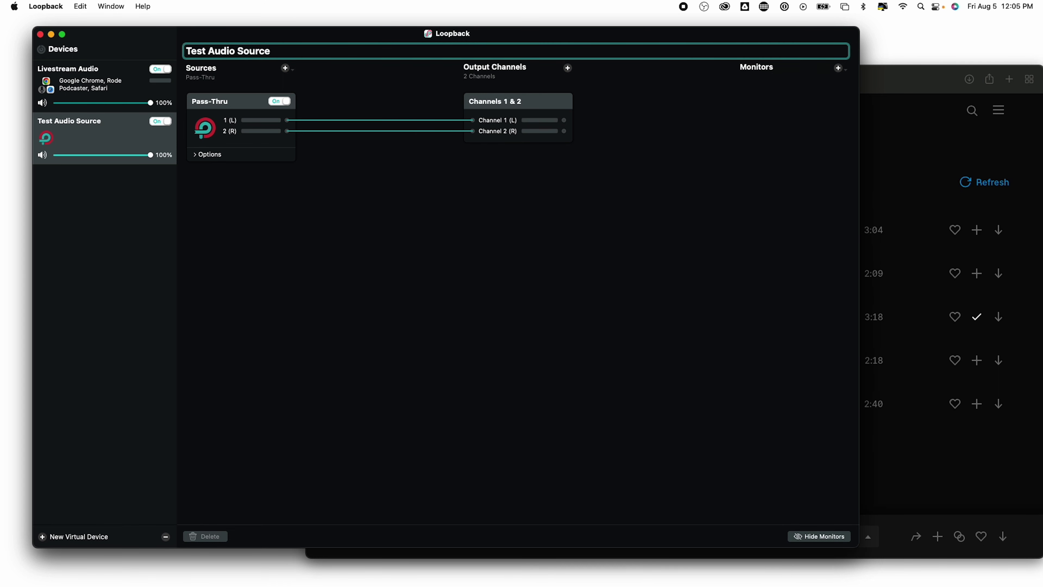
left_click(285, 68)
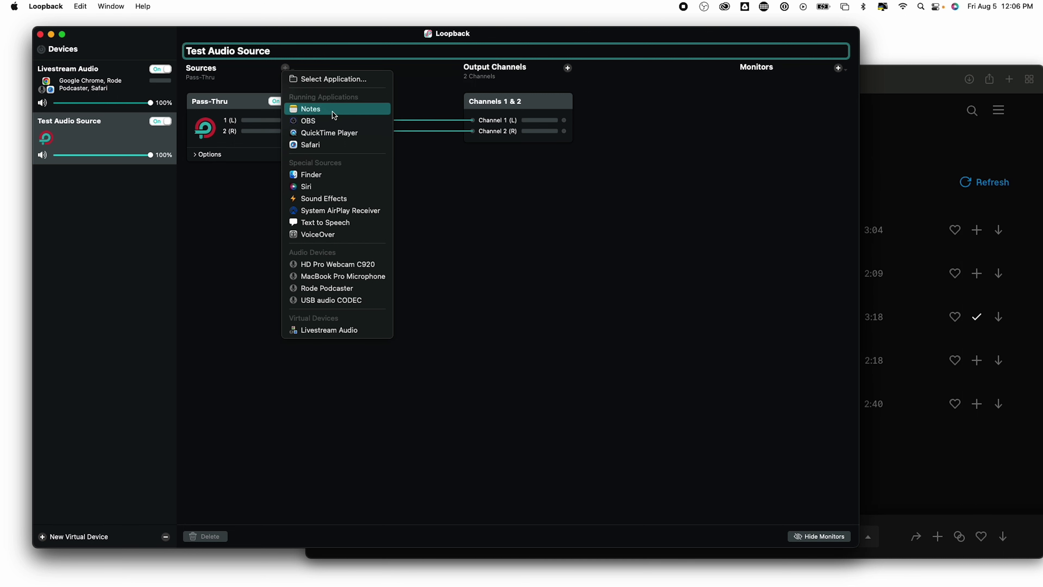
- Add the Rode Podcaster microphone as a source to Test Audio Source, then dismiss the sources menu
left_click(486, 243)
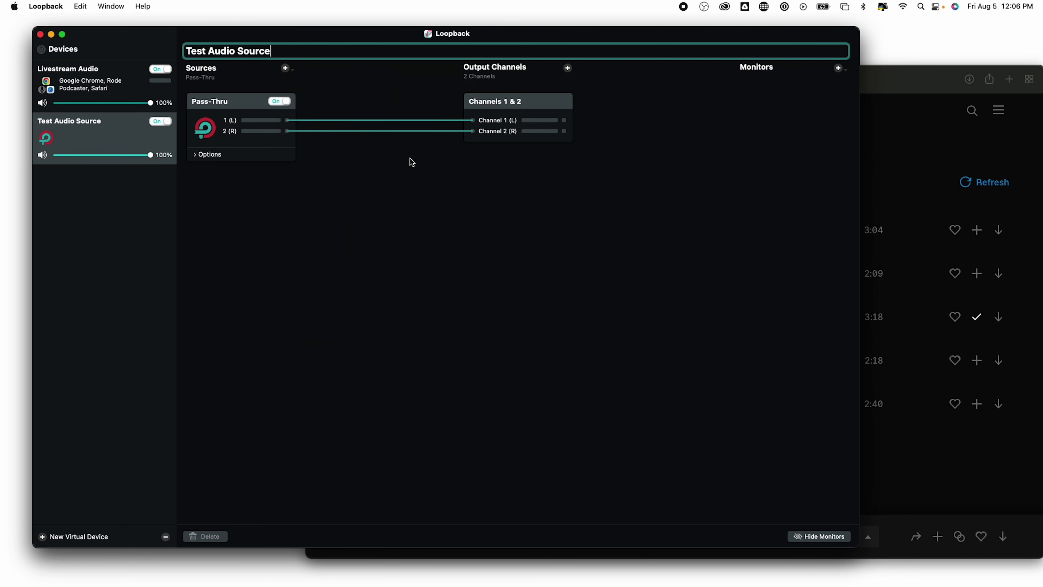
left_click(285, 68)
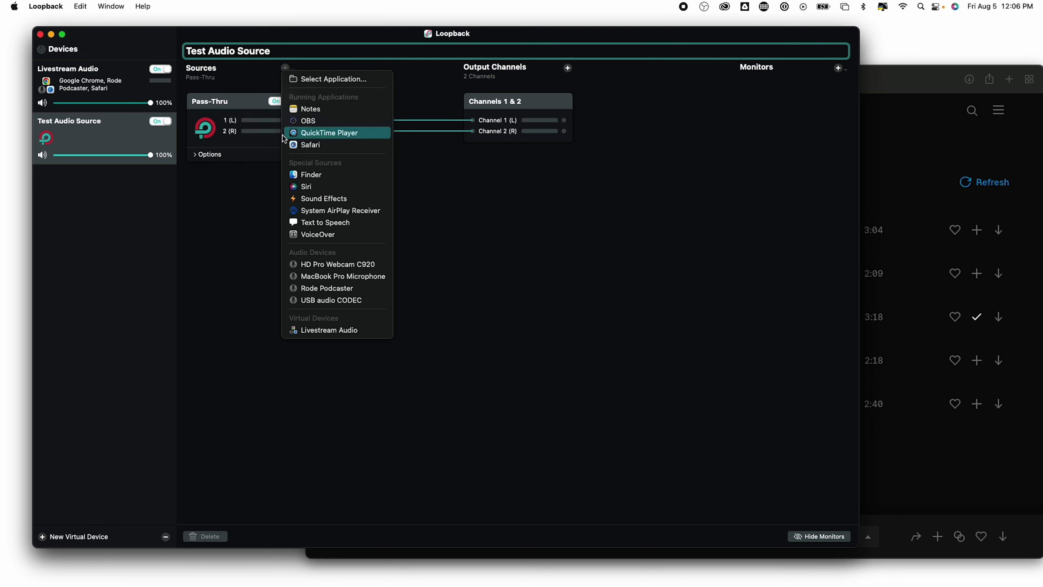
left_click(337, 288)
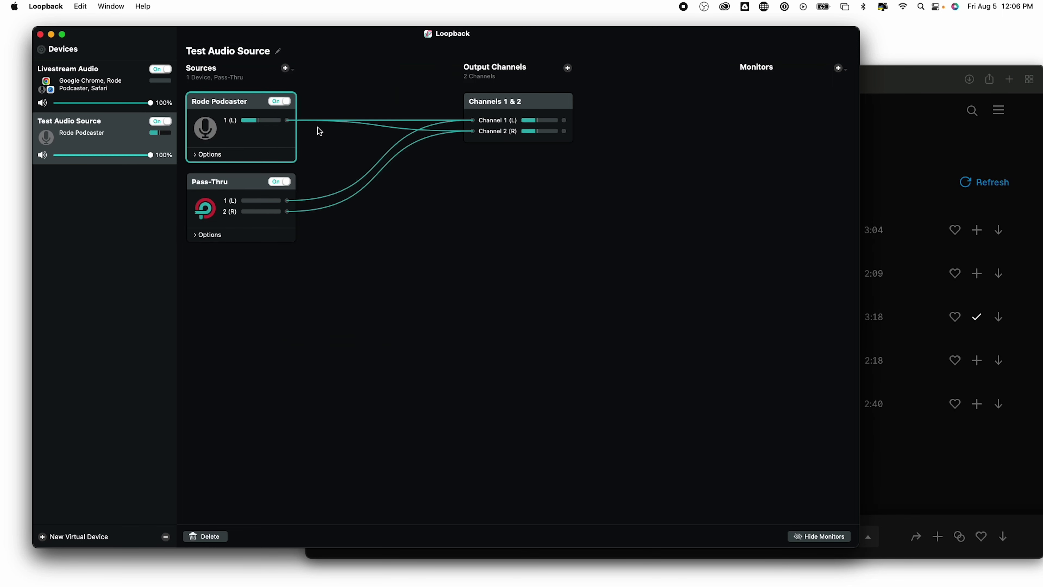
left_click(285, 70)
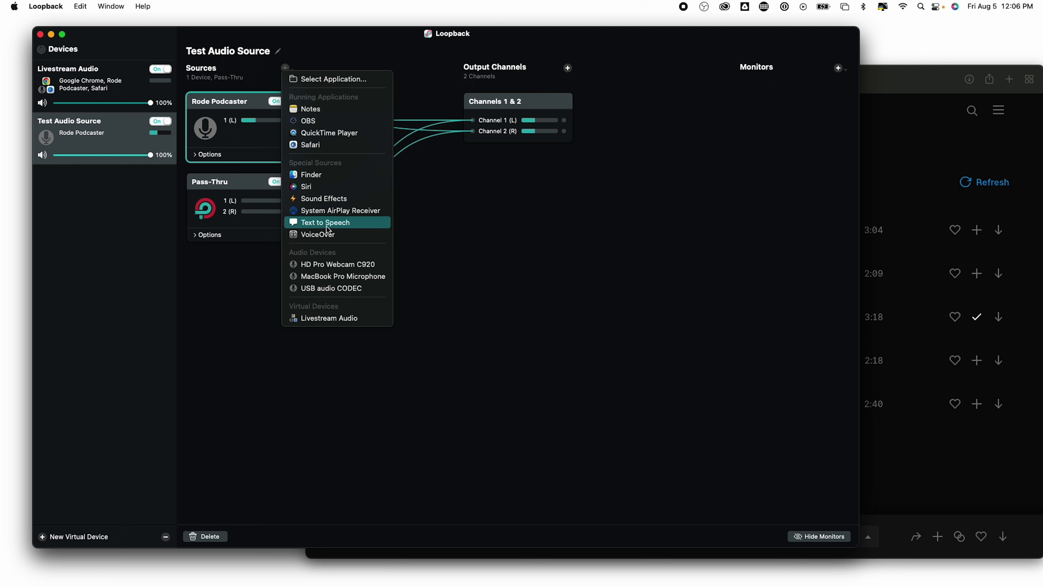
left_click(467, 246)
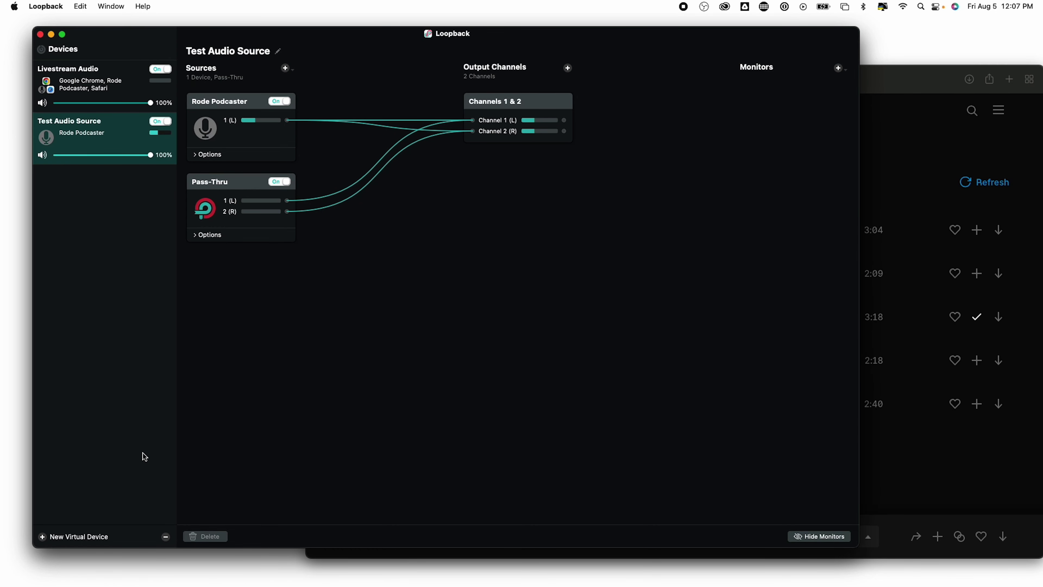
left_click(166, 537)
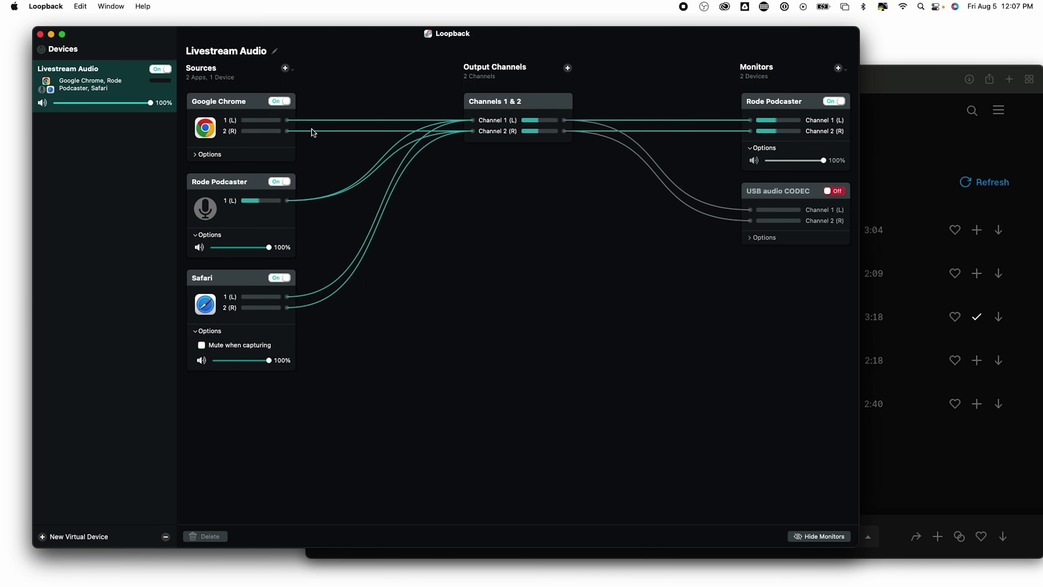
left_click(280, 102)
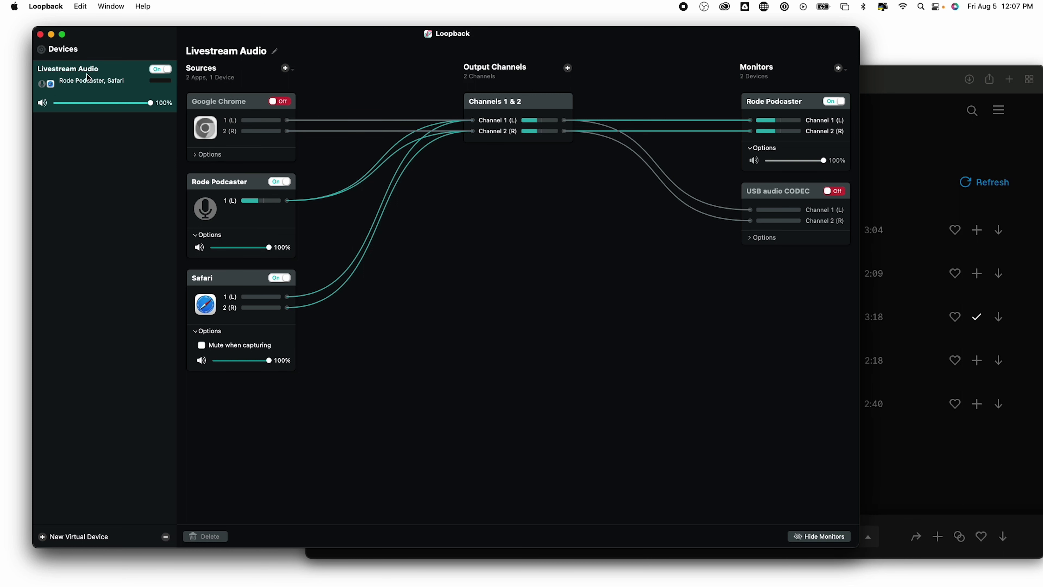
left_click(162, 71)
left_click(283, 104)
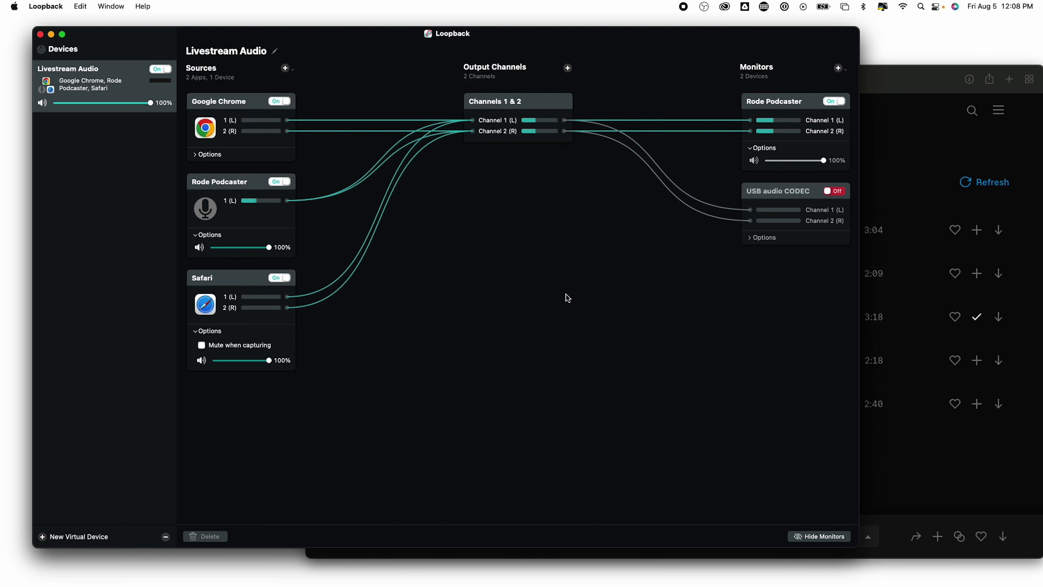
- Minimize Loopback, enlarge the OBS docks, and switch through the Sony, Webcam and Cintiq scenes
left_click(51, 35)
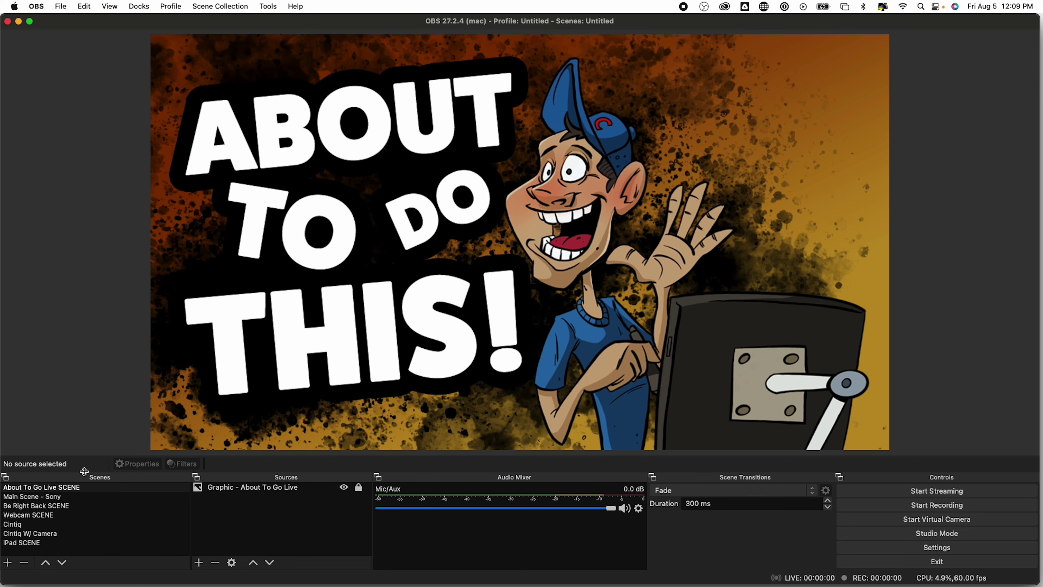
left_click_drag(84, 472, 74, 414)
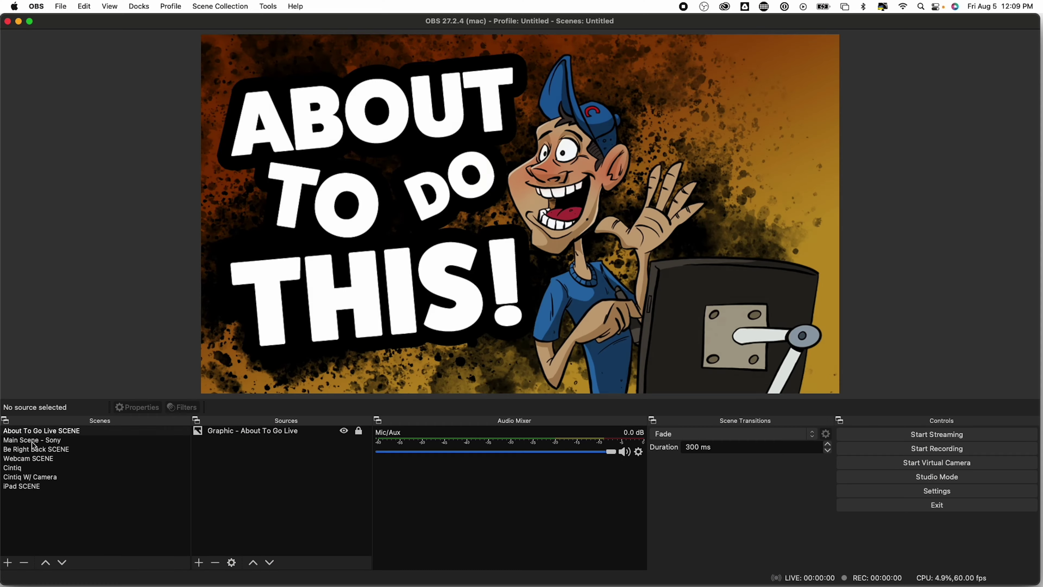
left_click(34, 441)
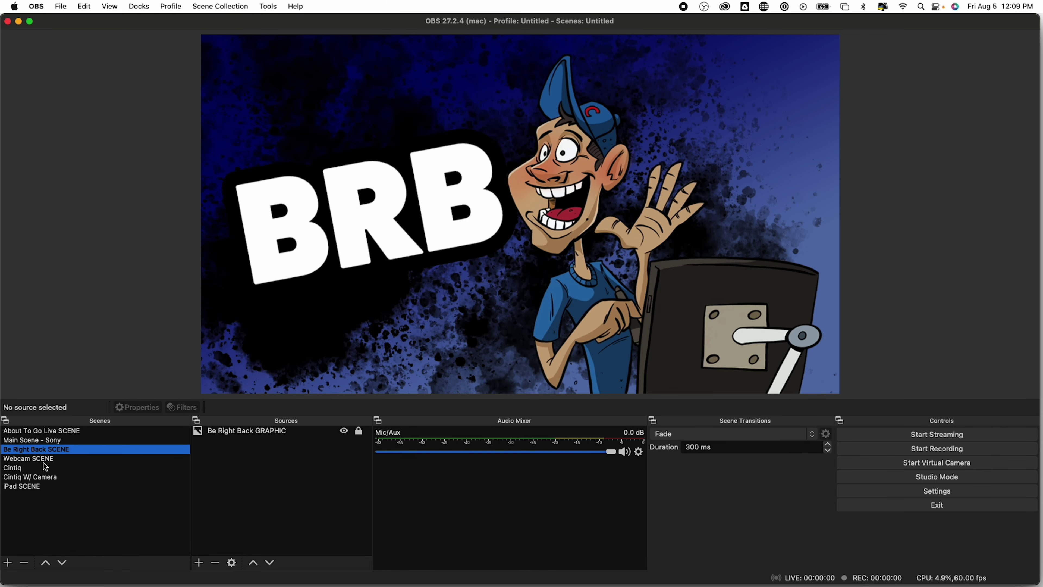
left_click(46, 460)
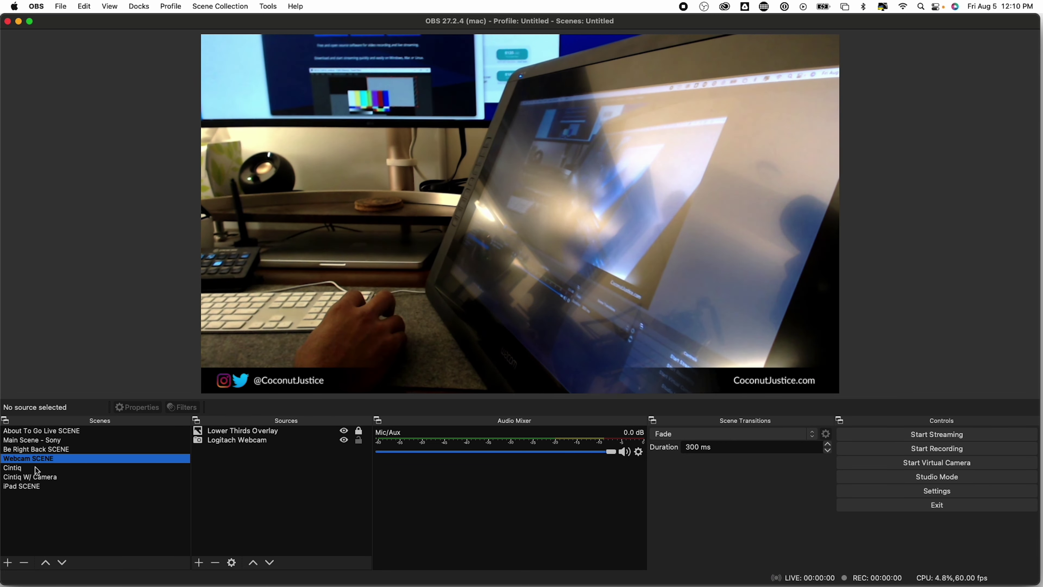
left_click(35, 467)
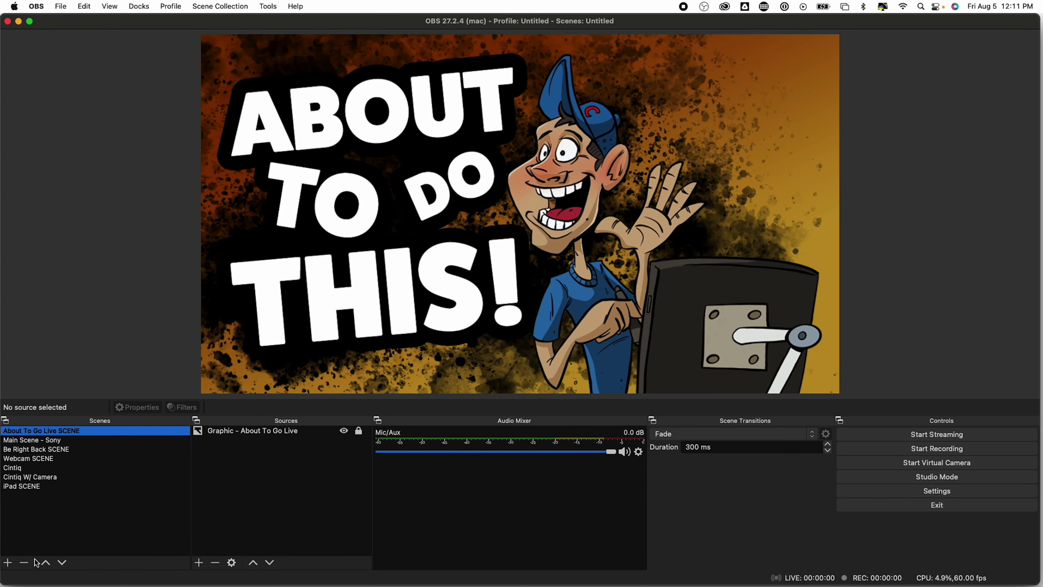
- Create a new OBS scene named 'Test Scene'
left_click(8, 563)
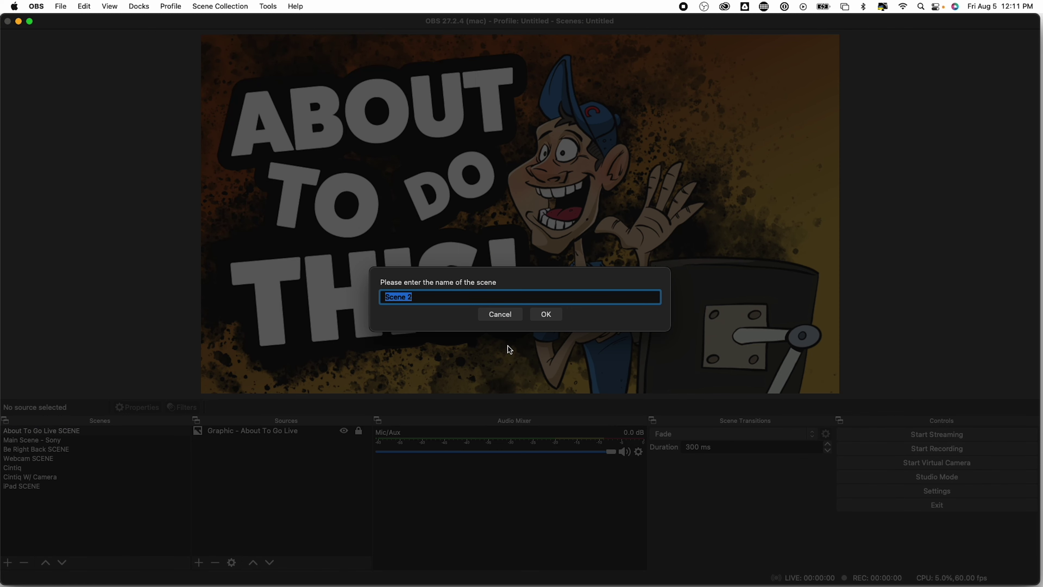
type("Test Scene")
key("Return")
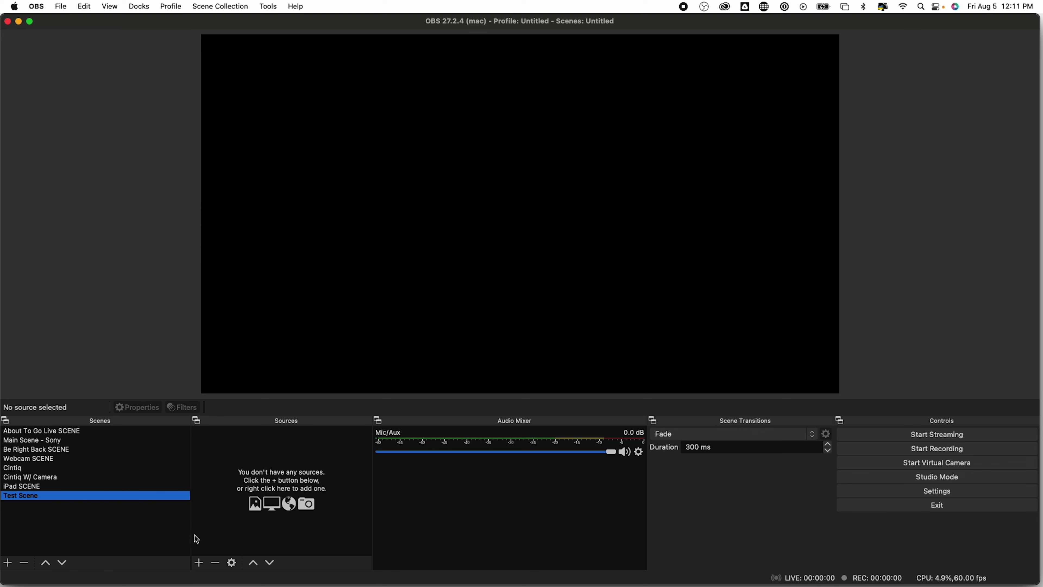
- Add the existing Logitach Webcam video capture source and stretch it to fill the canvas
left_click(198, 563)
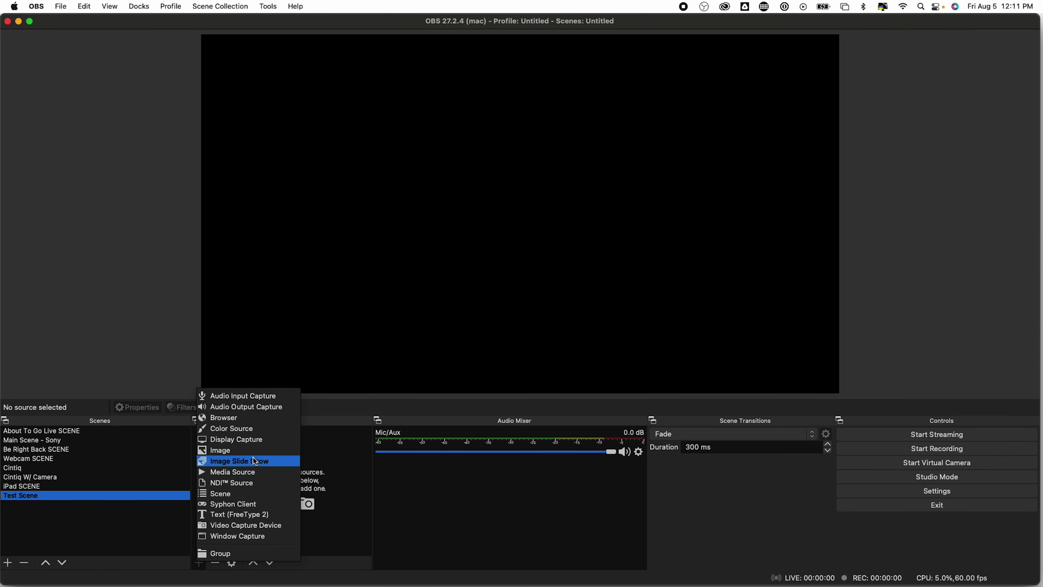
left_click(243, 526)
left_click(463, 263)
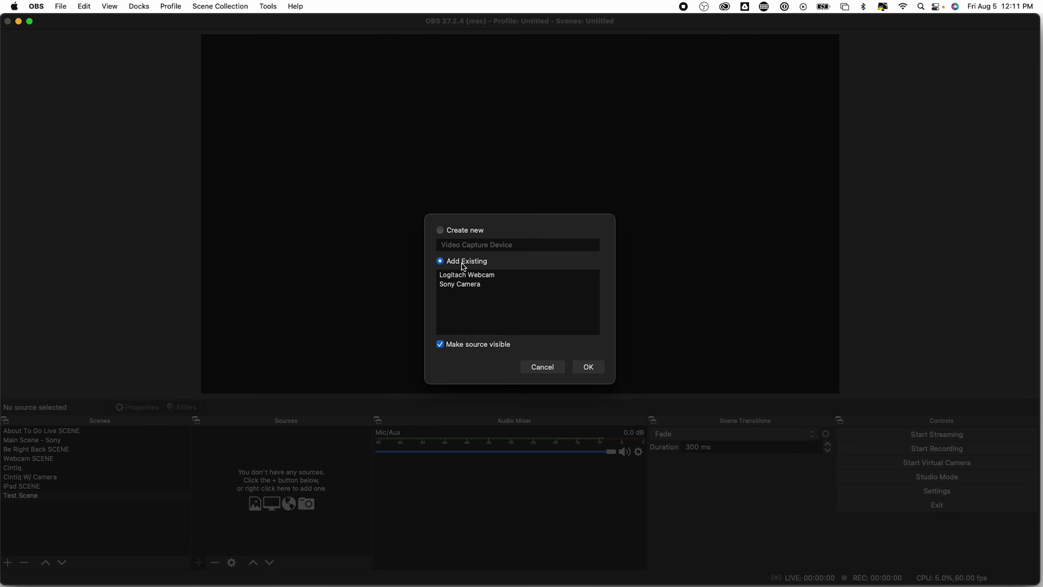
left_click(467, 275)
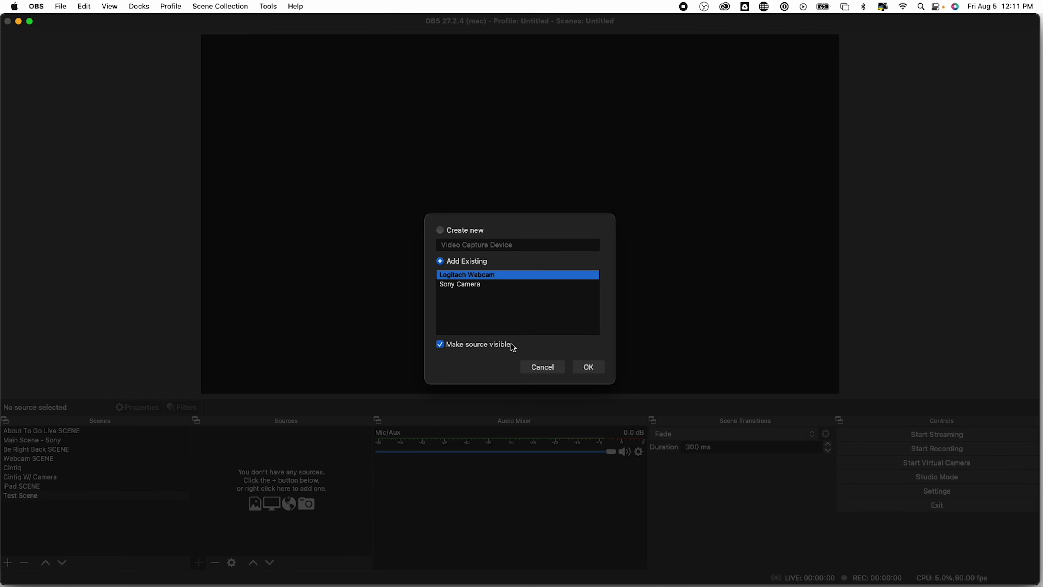
left_click(596, 368)
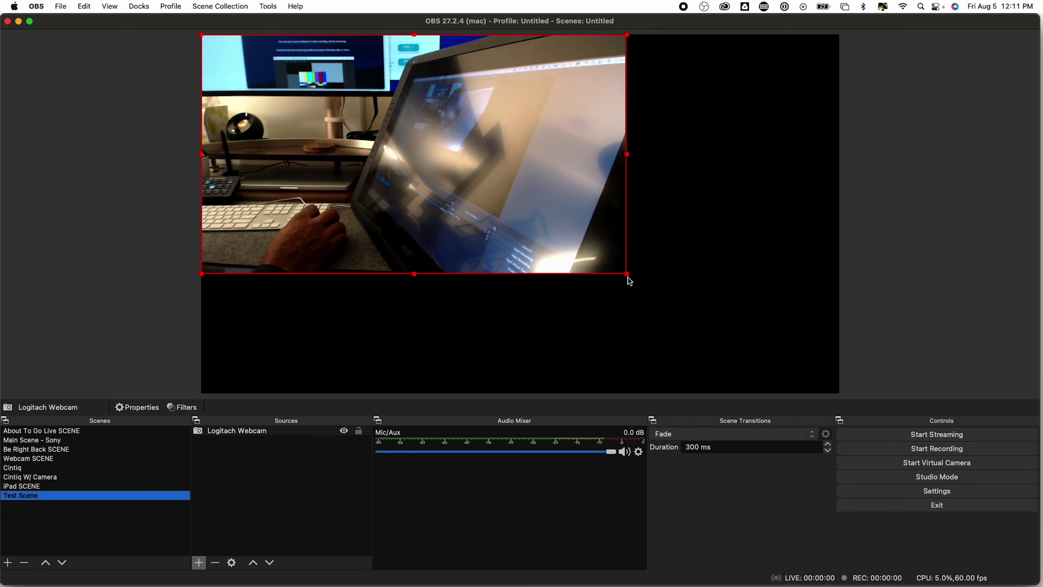
left_click_drag(628, 274, 831, 387)
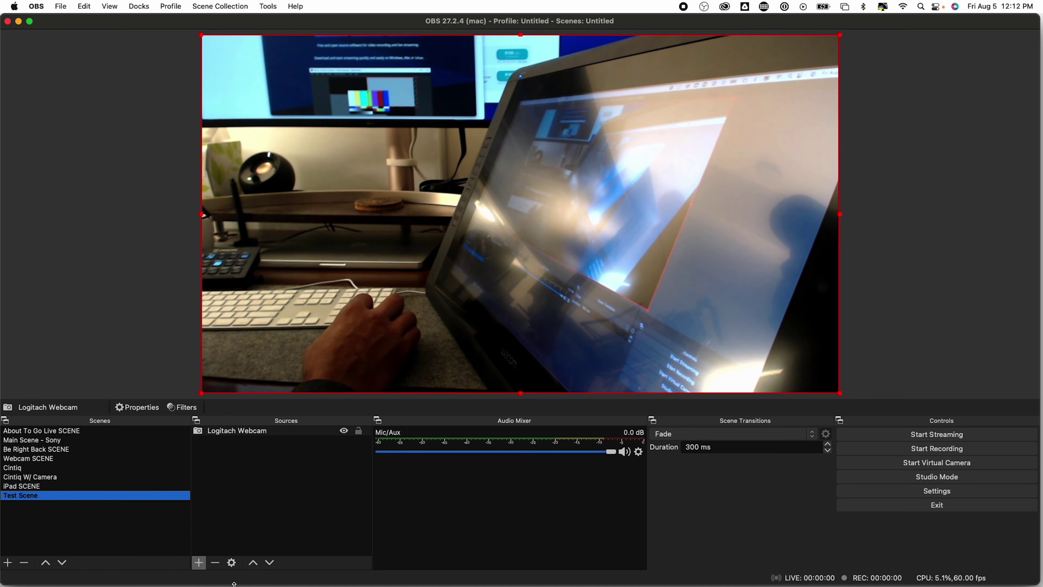
- Add the existing Lower Thirds Overlay image, stretch it full-canvas, and open its properties
left_click(200, 561)
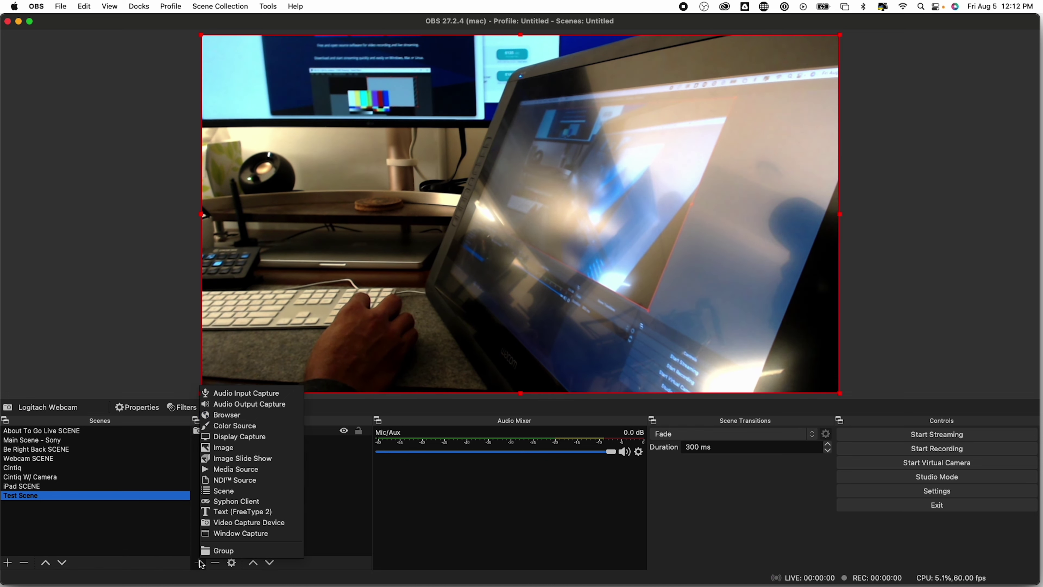
left_click(249, 448)
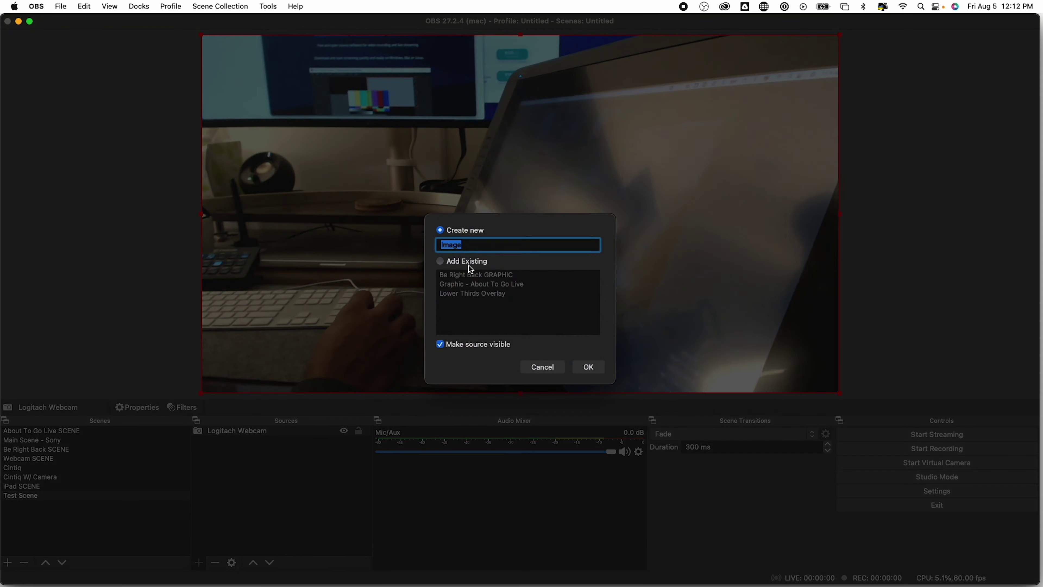
left_click(470, 259)
left_click(493, 294)
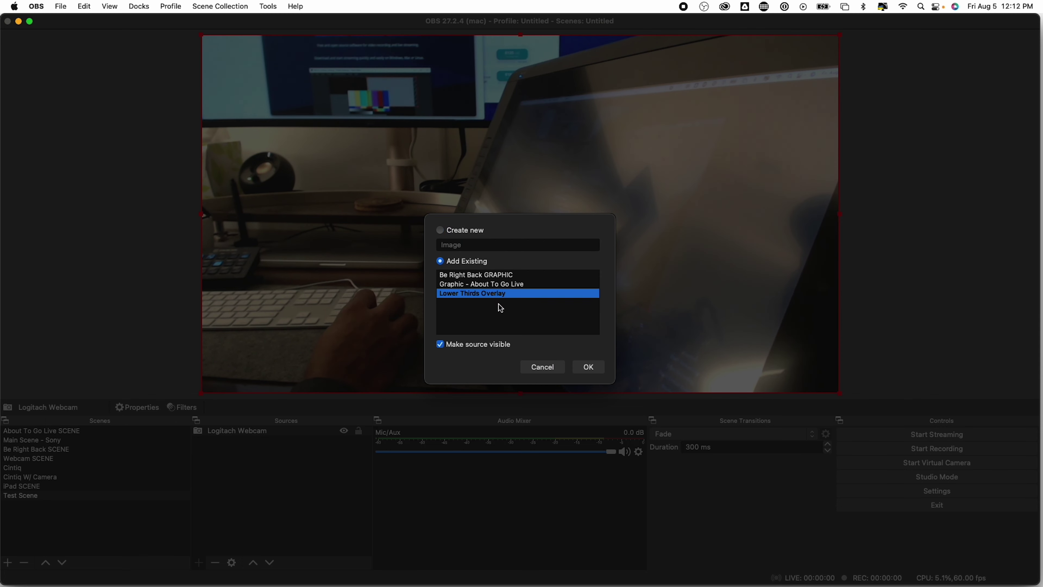
left_click(588, 368)
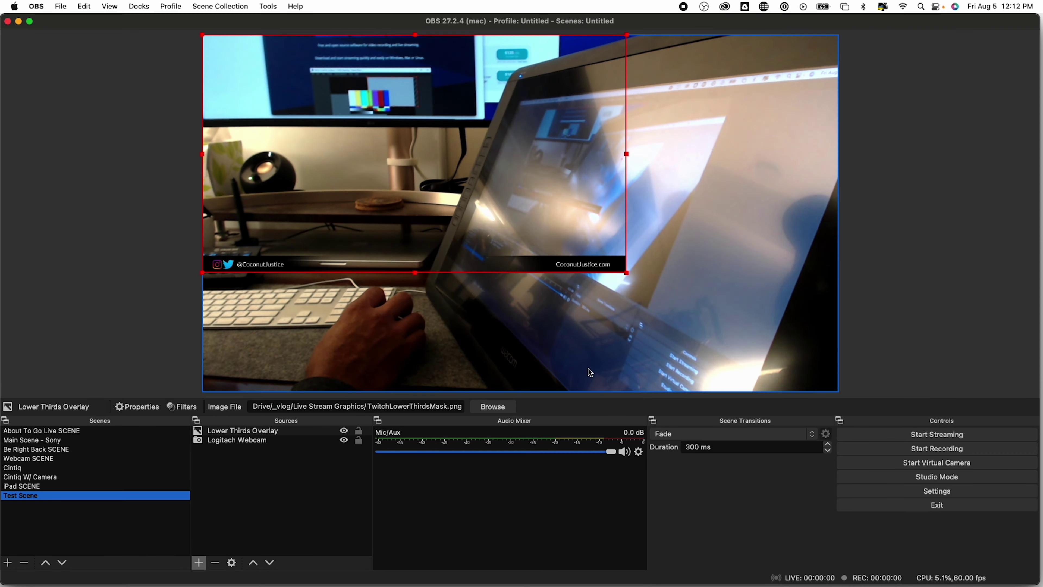
left_click_drag(625, 272, 804, 388)
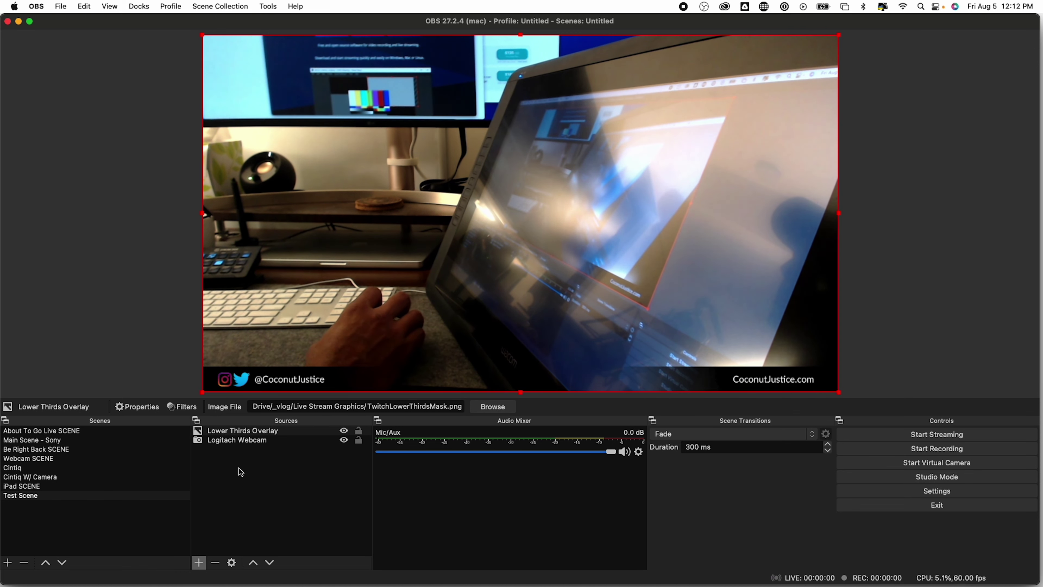
double_click(249, 432)
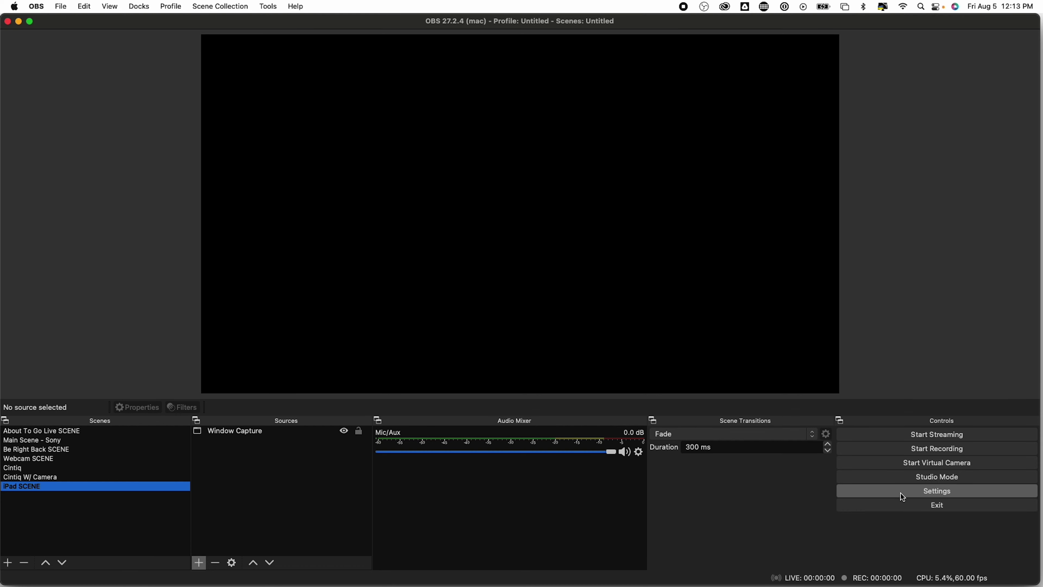
left_click(900, 494)
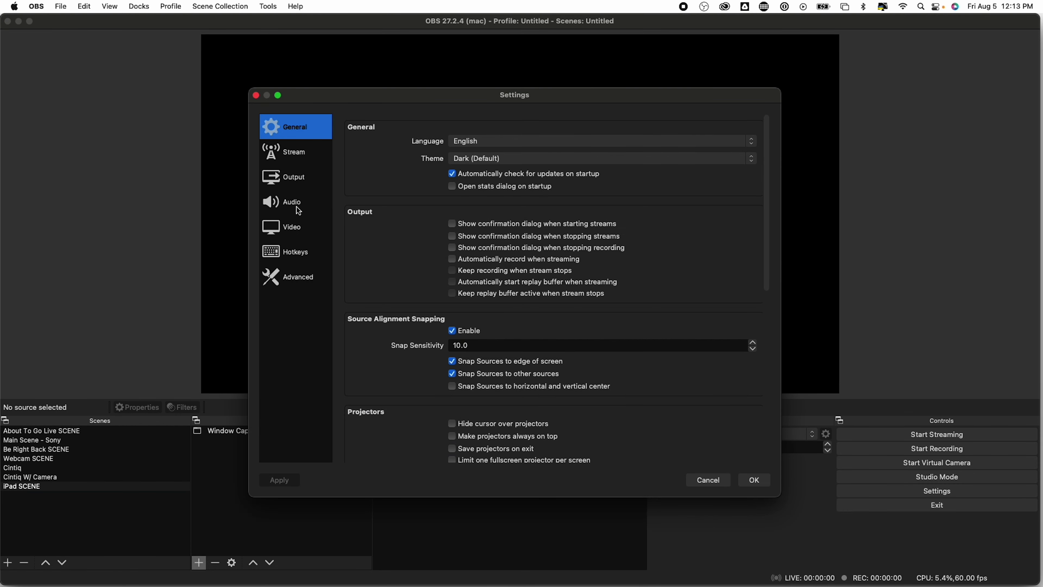
left_click(296, 205)
left_click_drag(402, 87, 228, 44)
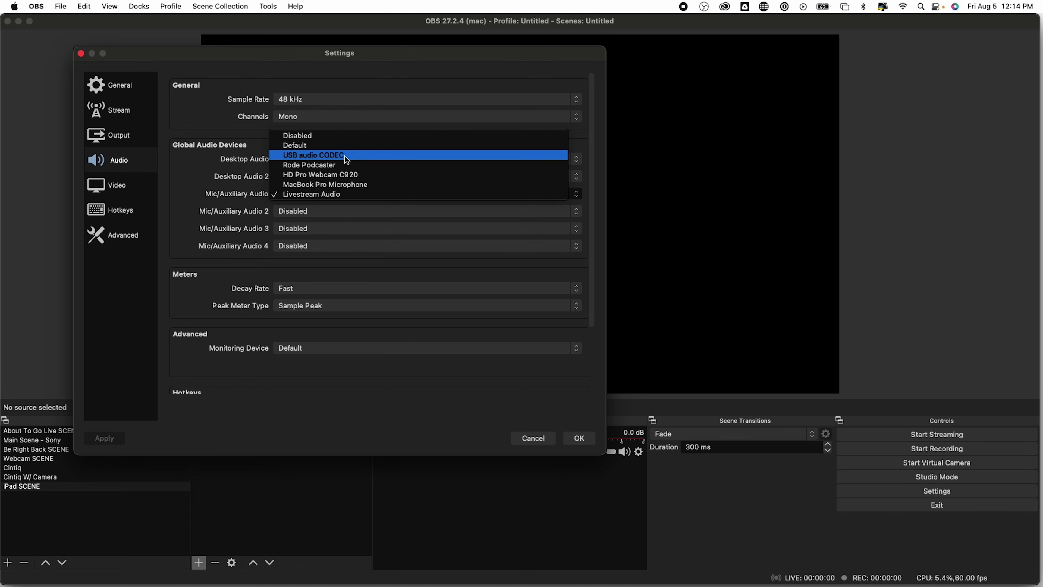
left_click(353, 194)
left_click(584, 441)
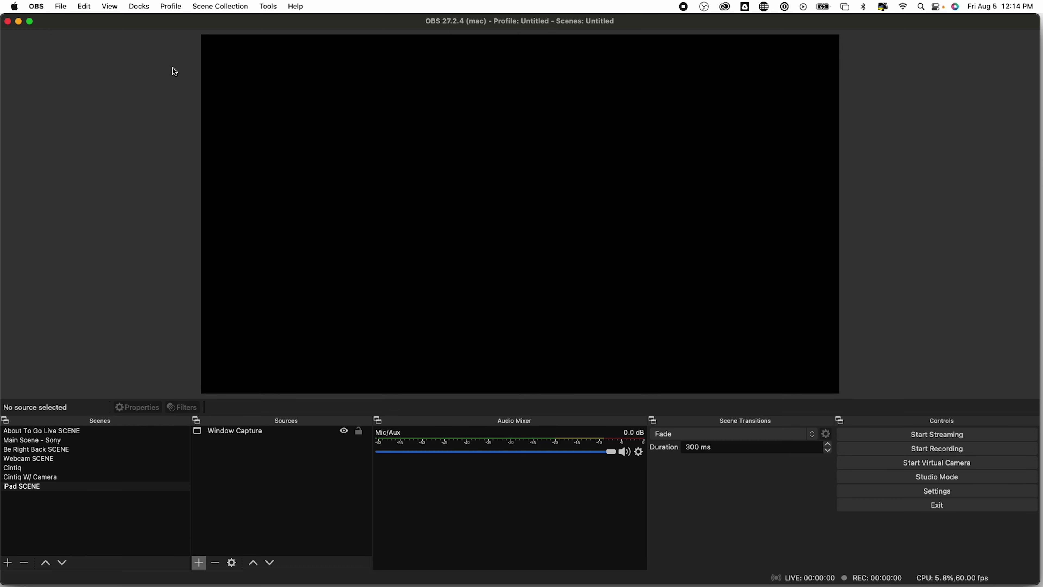
- Grant OBS microphone access in Security & Privacy and relaunch OBS to apply it
left_click(15, 6)
left_click(51, 41)
left_click_drag(550, 101, 476, 60)
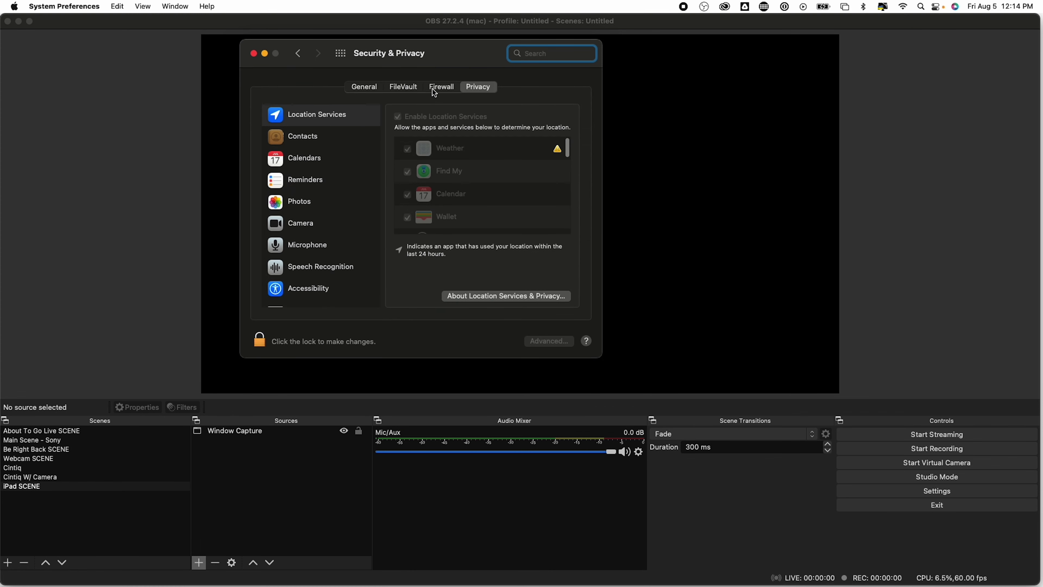
left_click(315, 248)
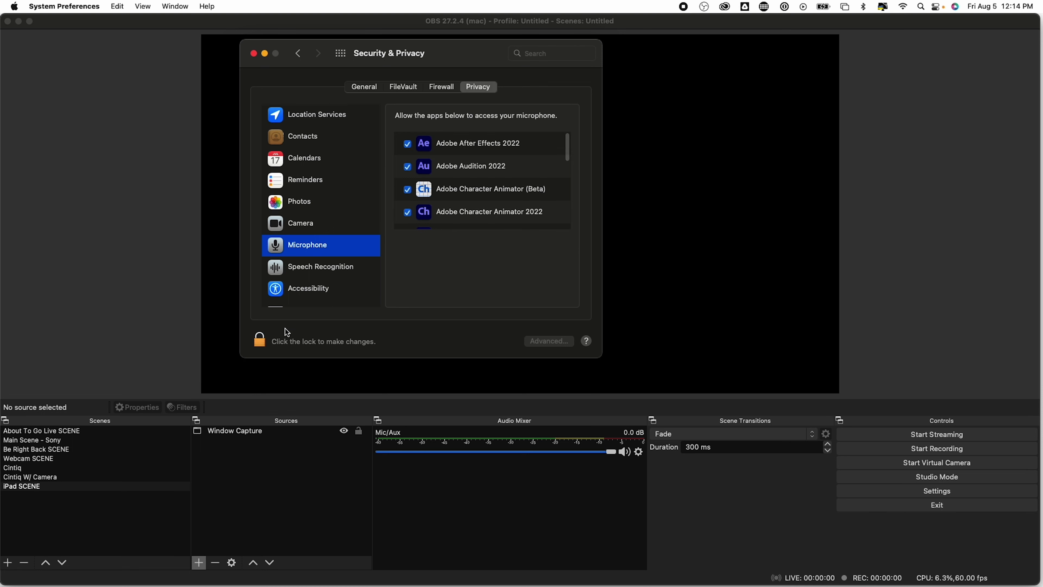
scroll(489, 223, "down", 5)
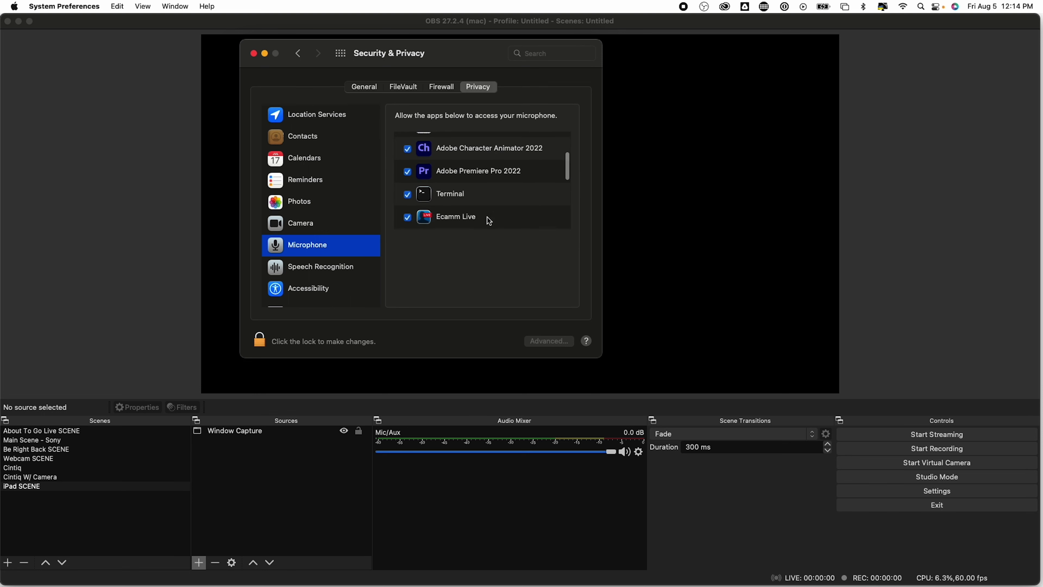
scroll(489, 221, "down", 4)
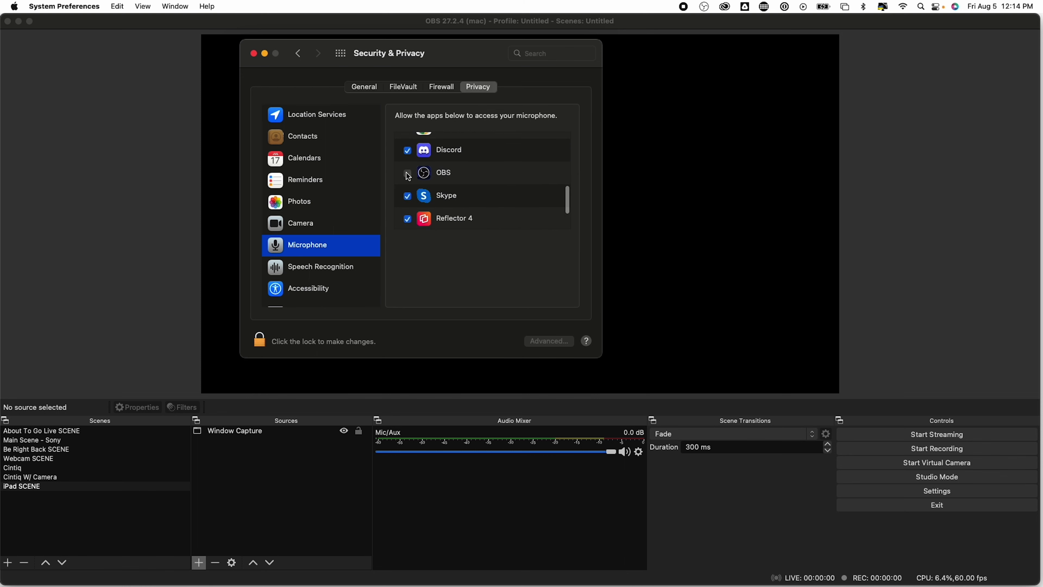
left_click(407, 174)
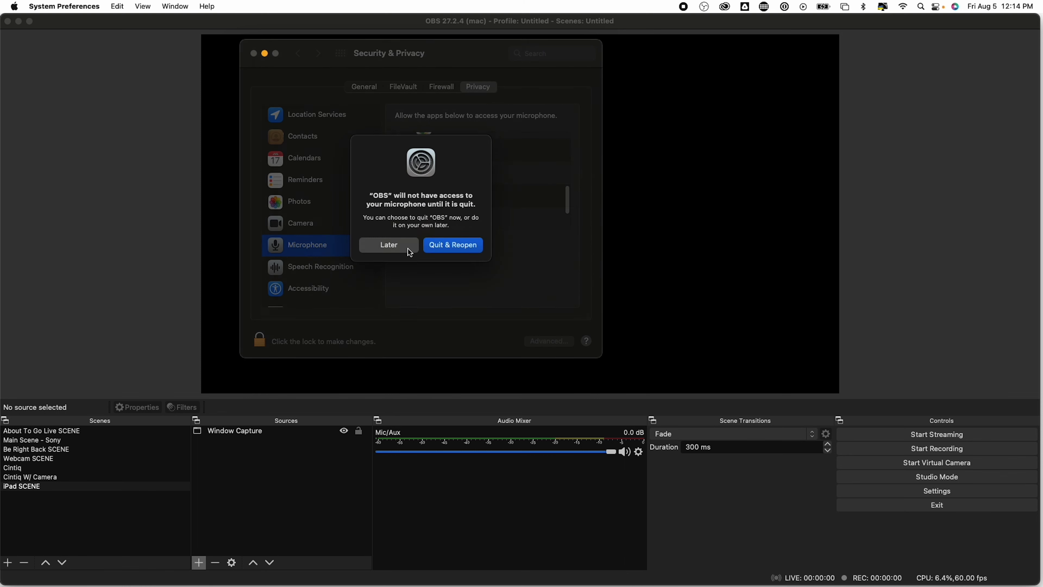
left_click(457, 247)
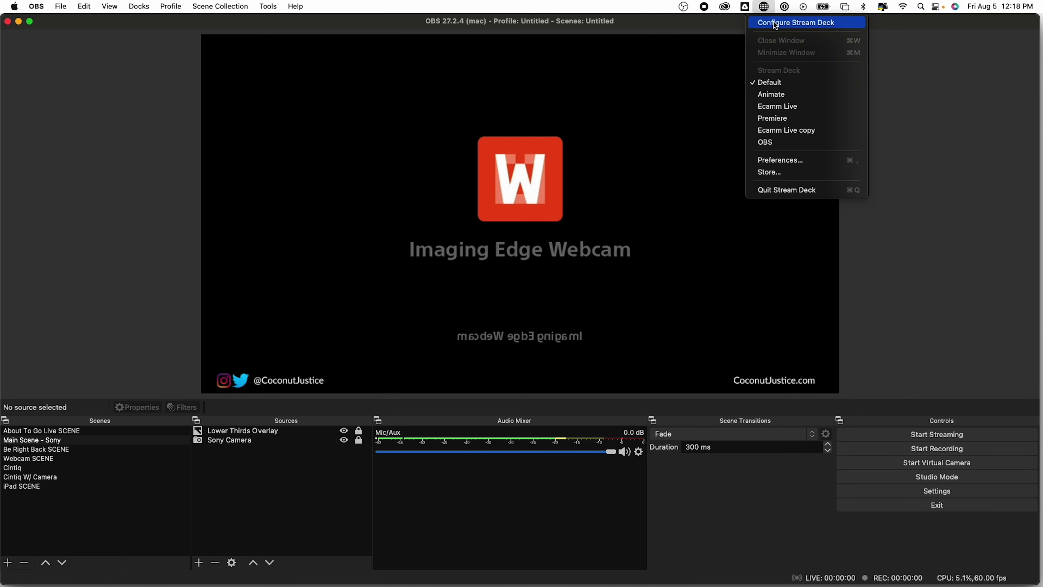
- Open the Stream Deck configuration and view the OBS key's five Multi Action steps
left_click(778, 26)
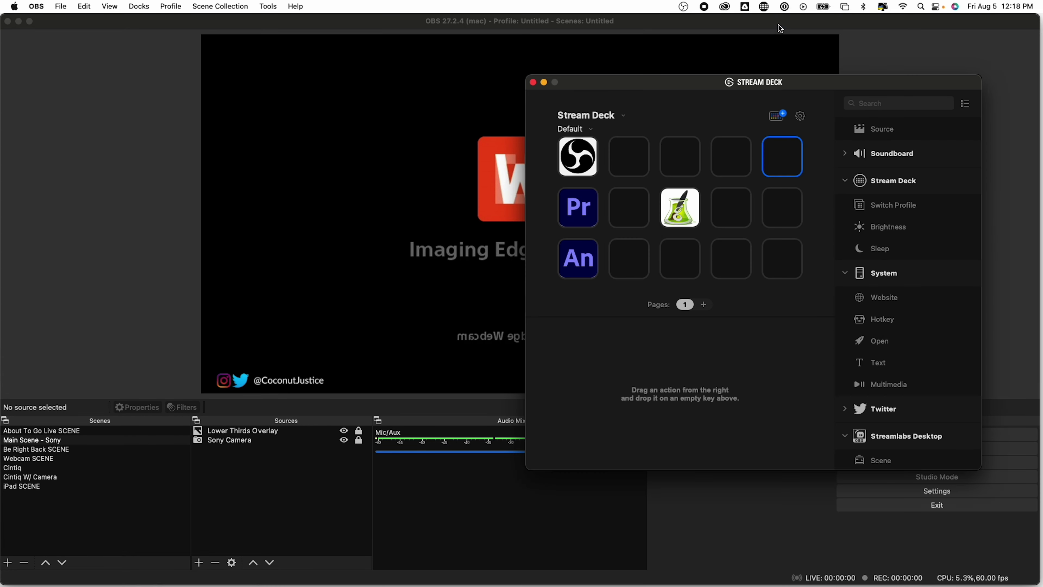
left_click_drag(778, 85, 571, 62)
left_click(361, 138)
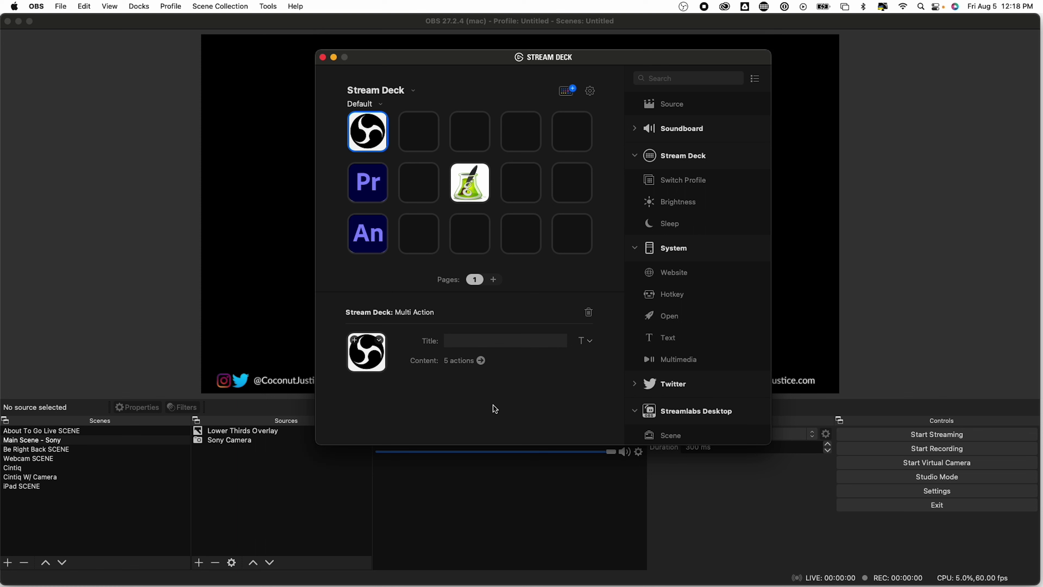
left_click(481, 361)
left_click(462, 132)
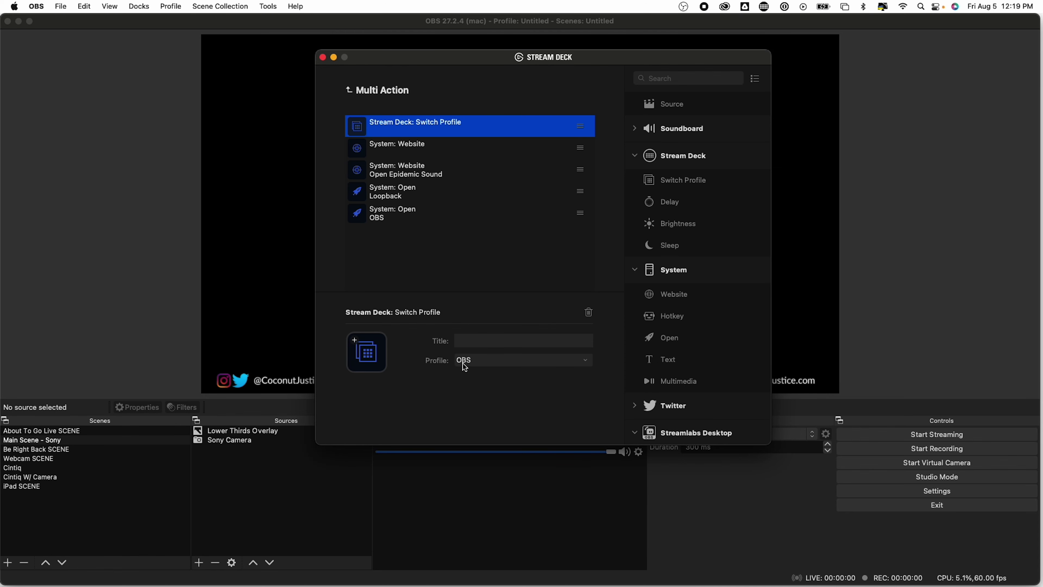
left_click(466, 362)
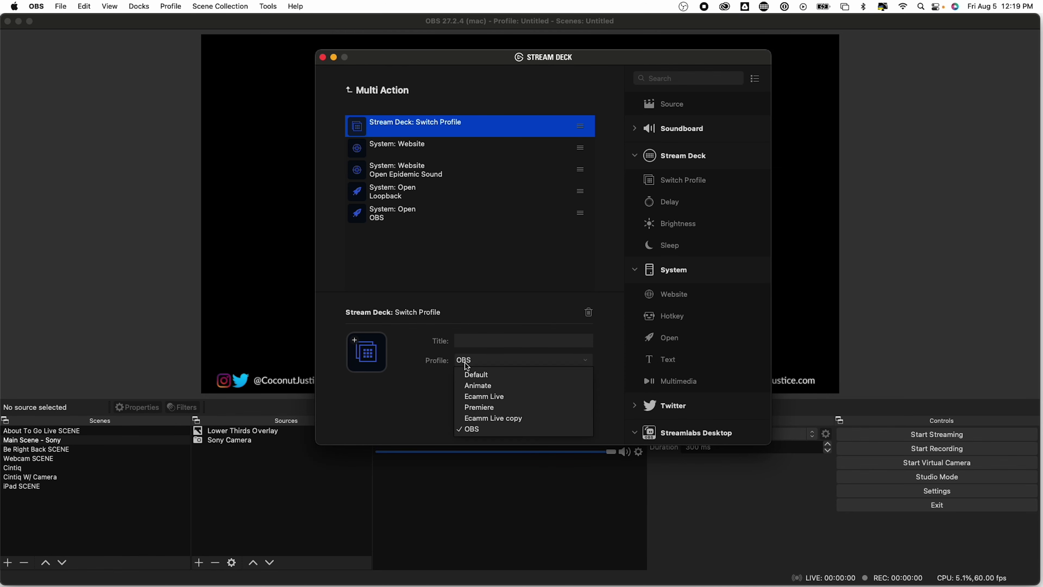
left_click(417, 147)
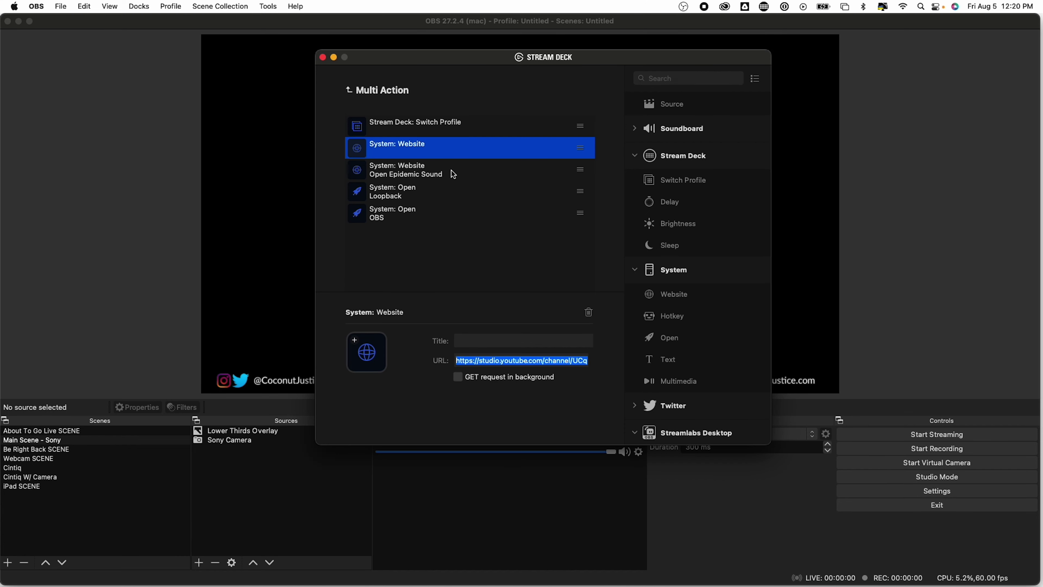
left_click(454, 175)
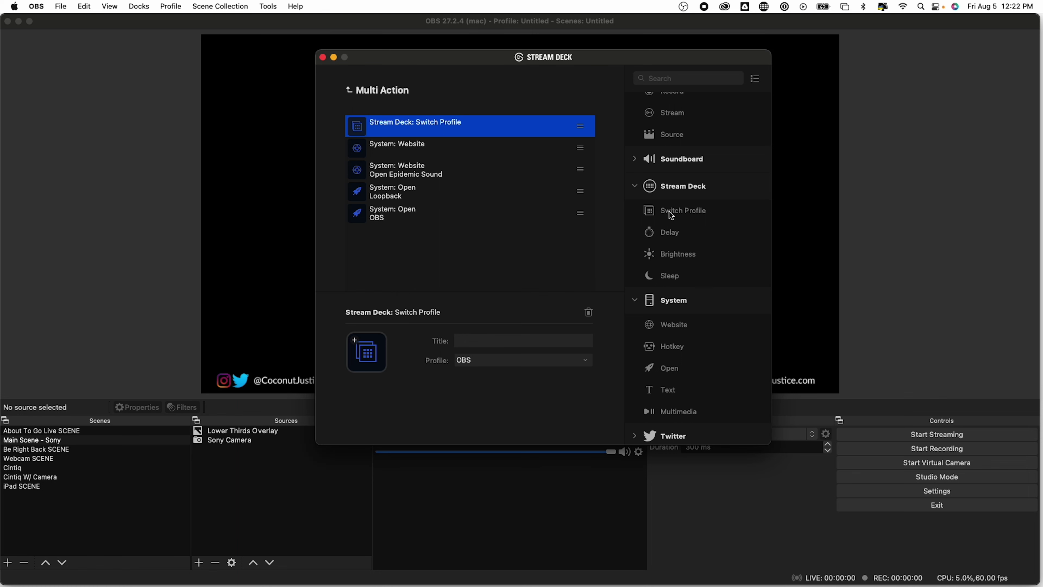
- Try Profile Switch and Website actions in the Multi Action, then delete them
left_click_drag(666, 215, 402, 264)
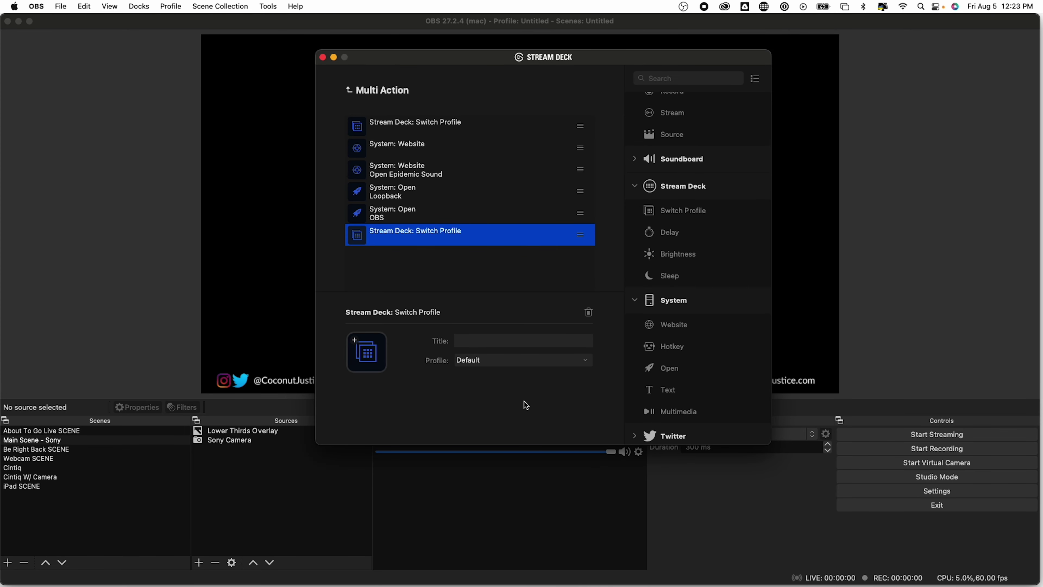
left_click(588, 312)
scroll(667, 331, "down", 1)
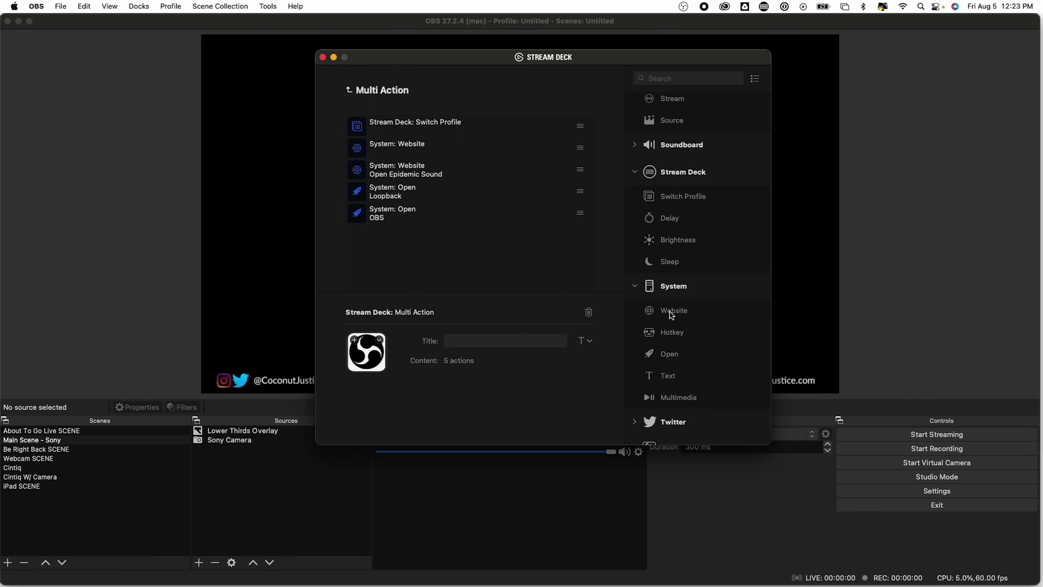
left_click_drag(671, 314, 409, 273)
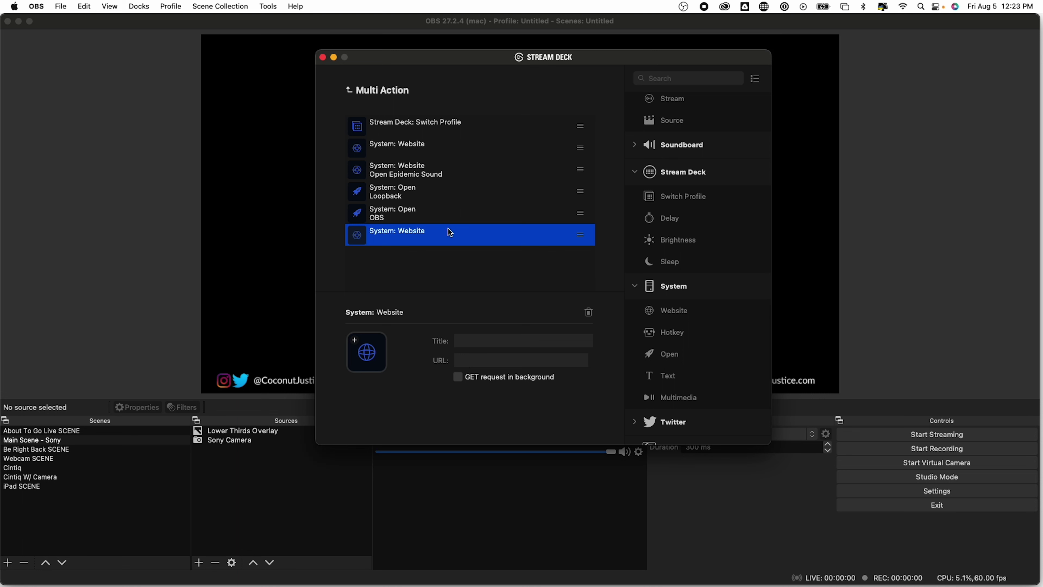
left_click(588, 312)
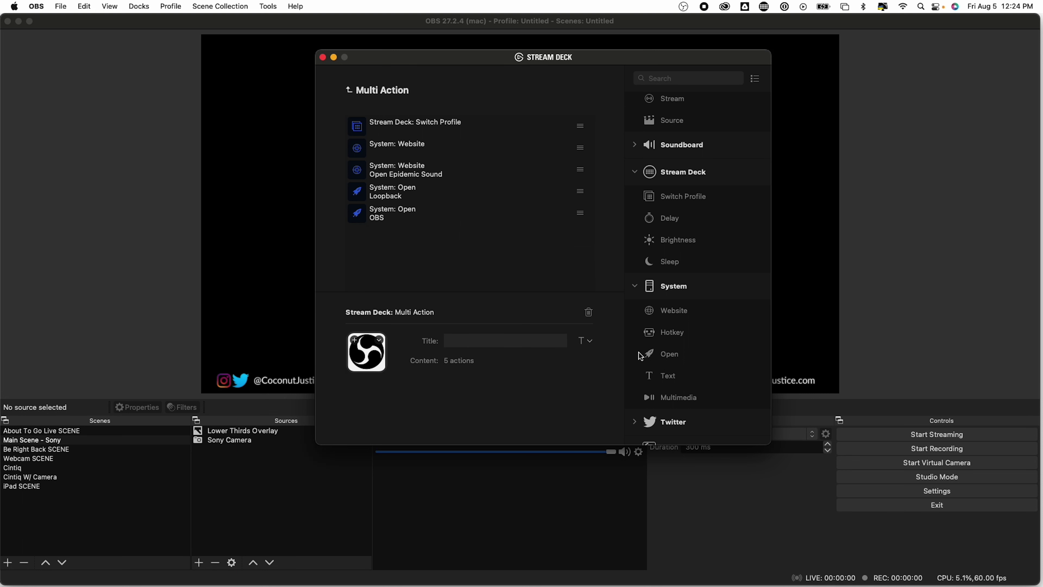
- Drop an Open Application action into the Multi Action, then select the OBS profile
left_click_drag(677, 361, 449, 263)
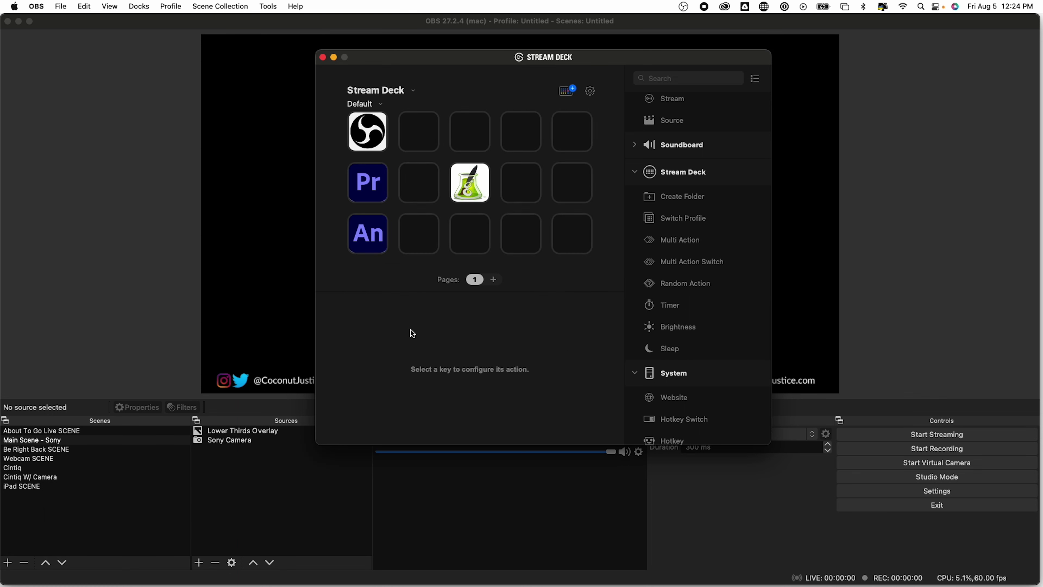
left_click(371, 105)
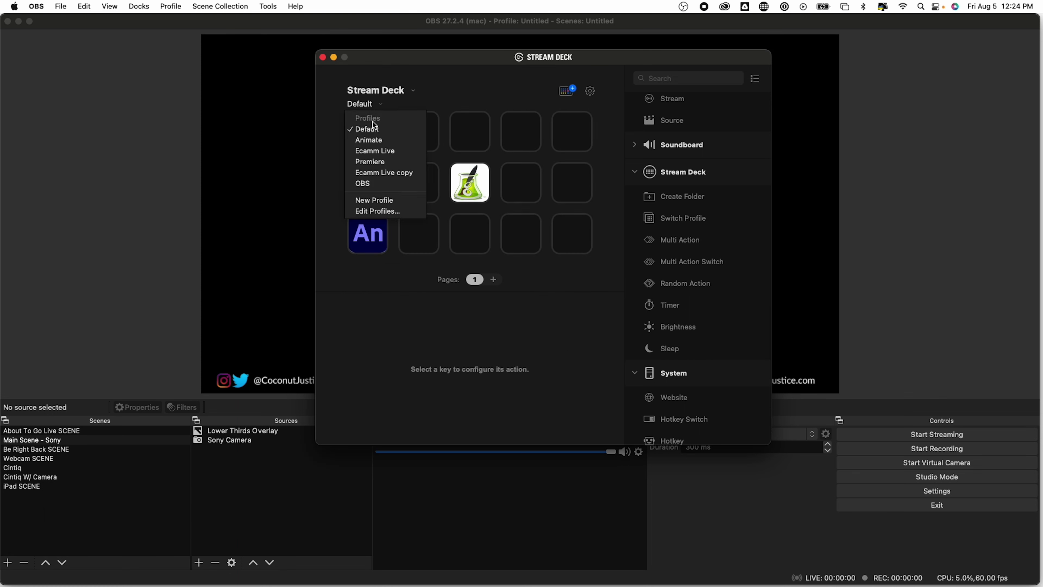
left_click(379, 186)
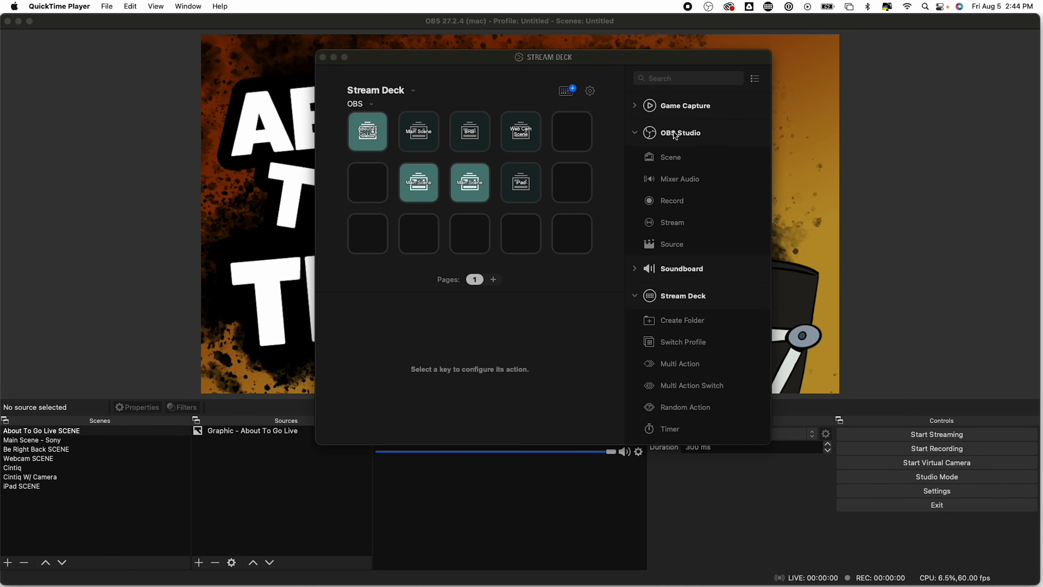
- Add an OBS Scene key set to Webcam SCENE, then test the scene keys, ending on Main Scene - Sony
left_click(663, 155)
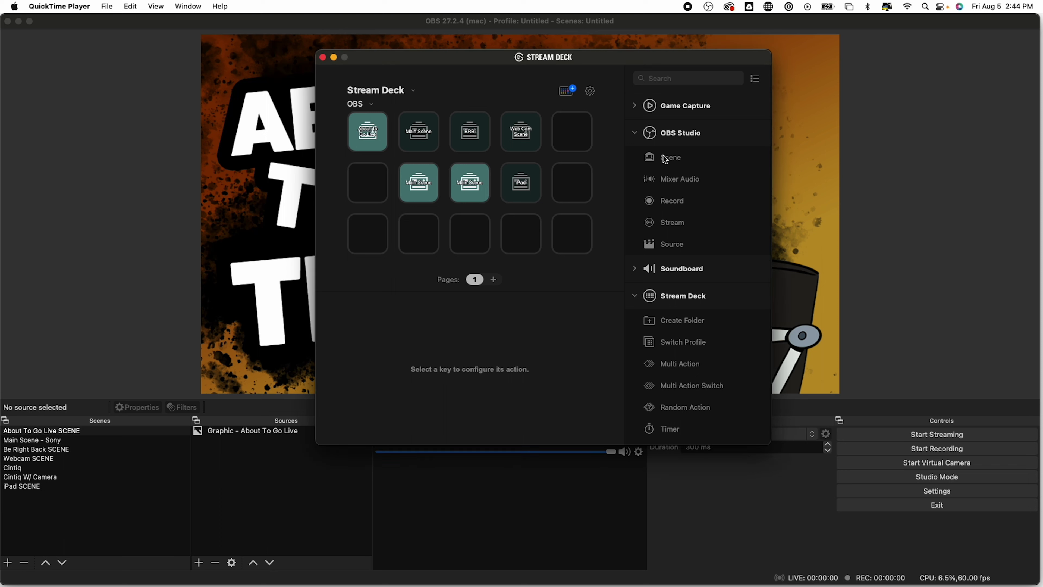
left_click_drag(639, 154, 573, 139)
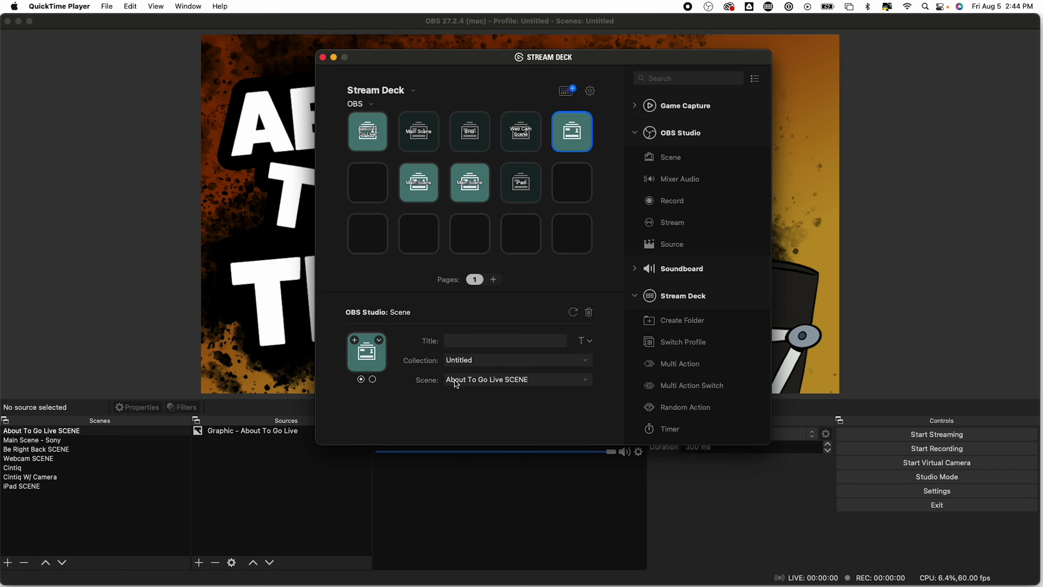
left_click(474, 380)
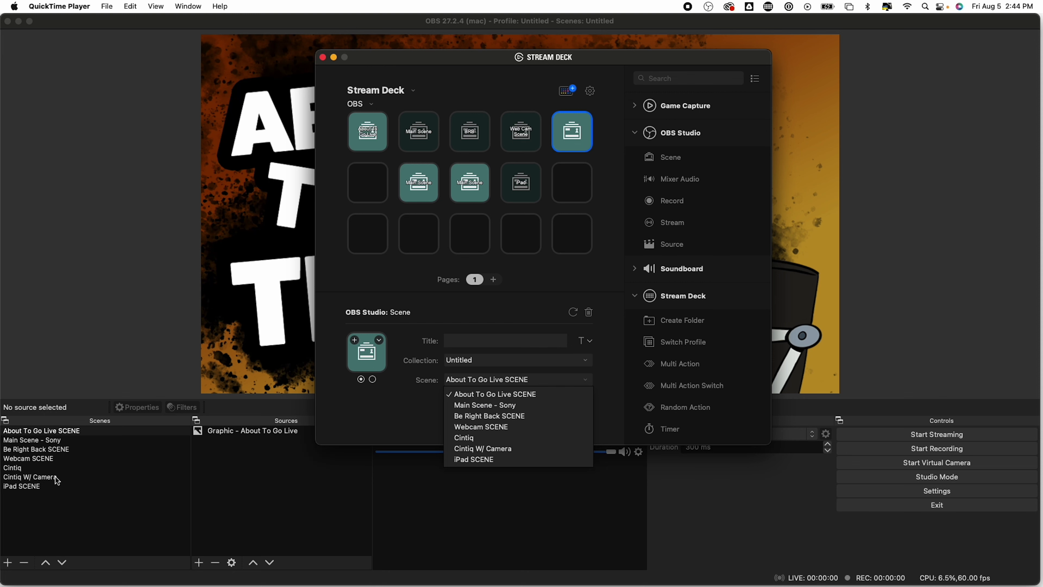
left_click(499, 424)
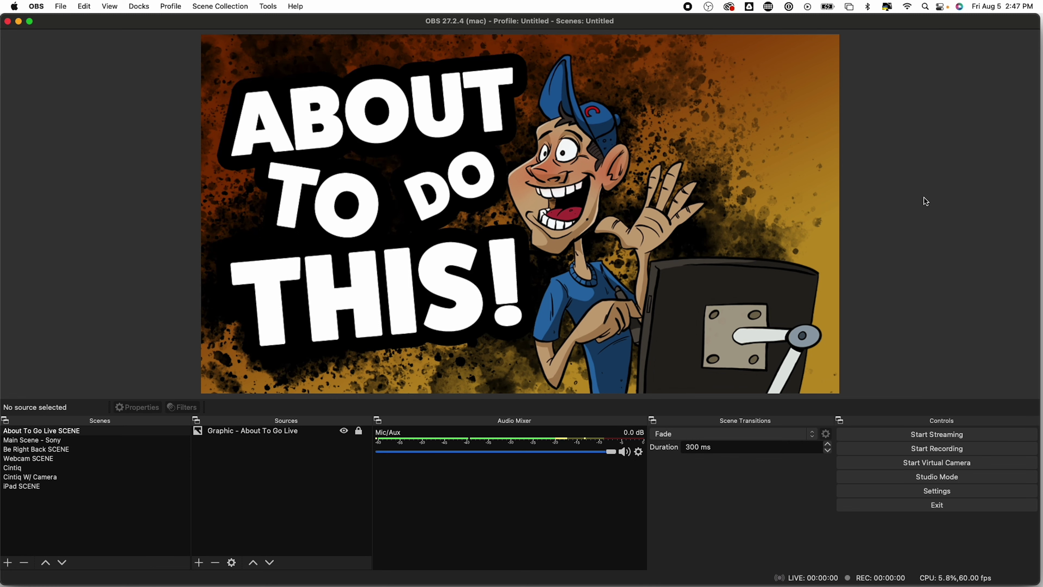
key("Down")
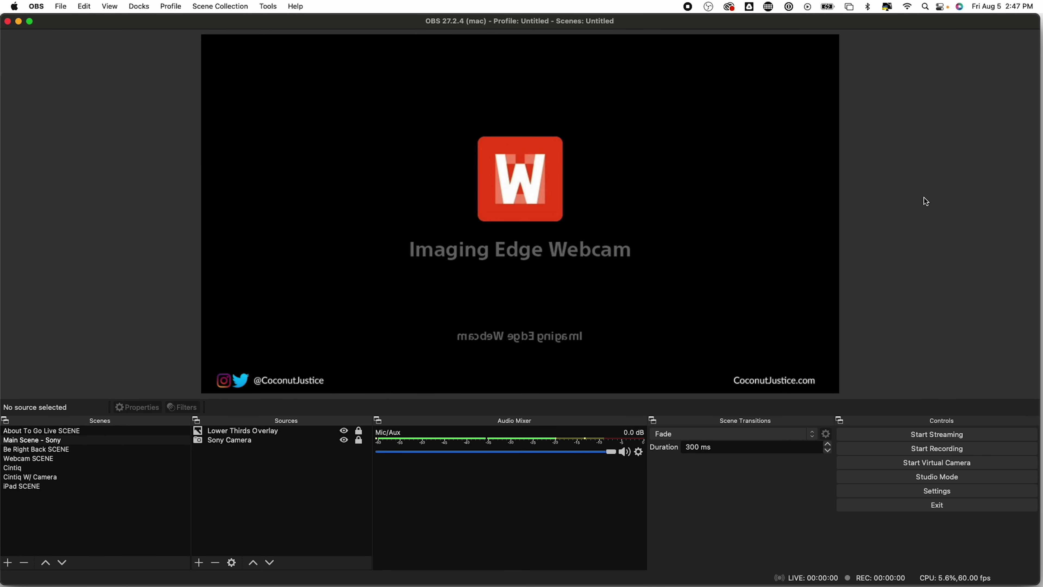
key("Down")
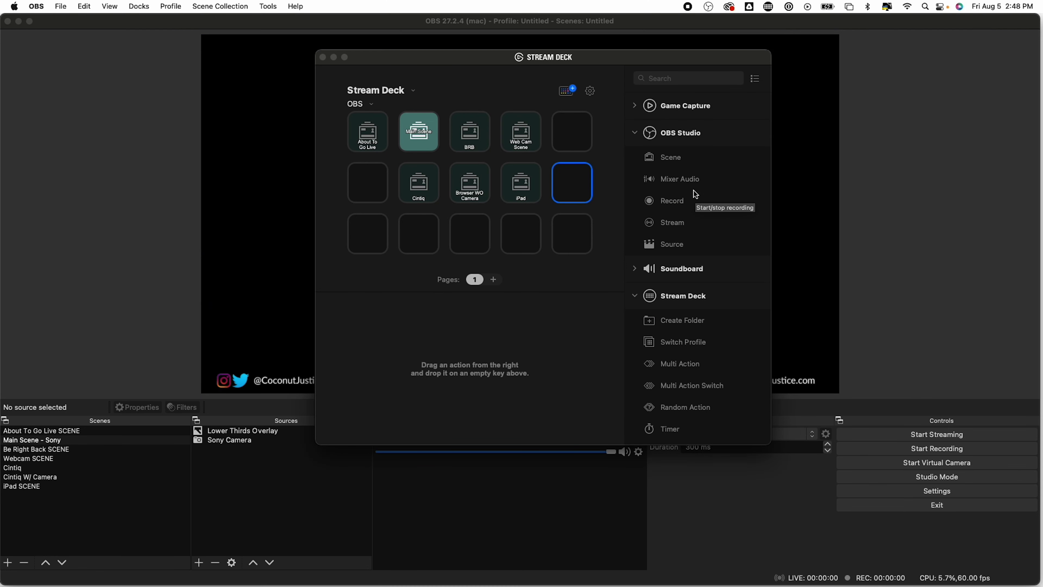
- Add a Record action to an empty key and a Stream action to the bottom-right key
left_click_drag(669, 202, 579, 189)
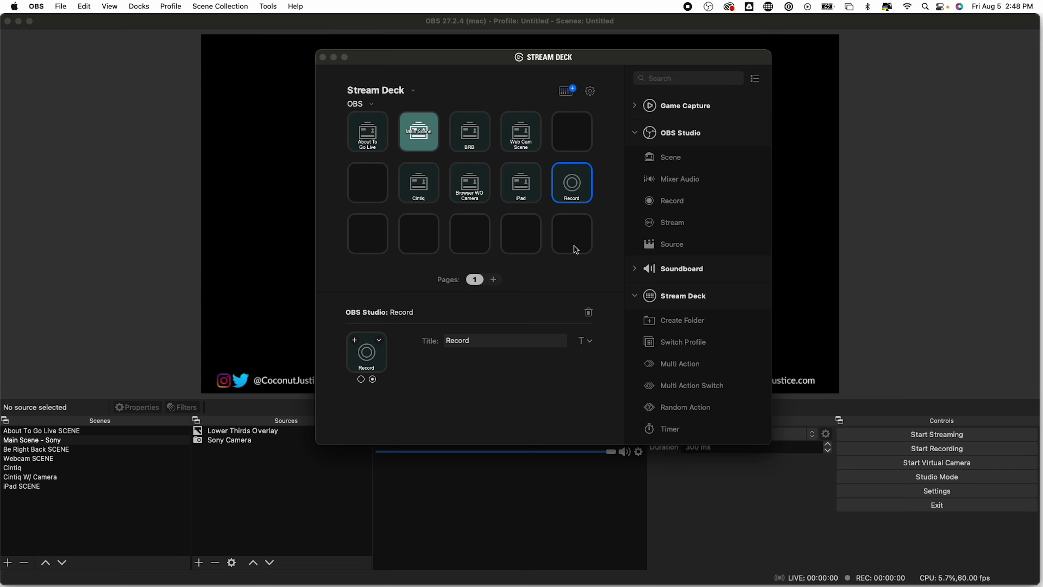
left_click(594, 286)
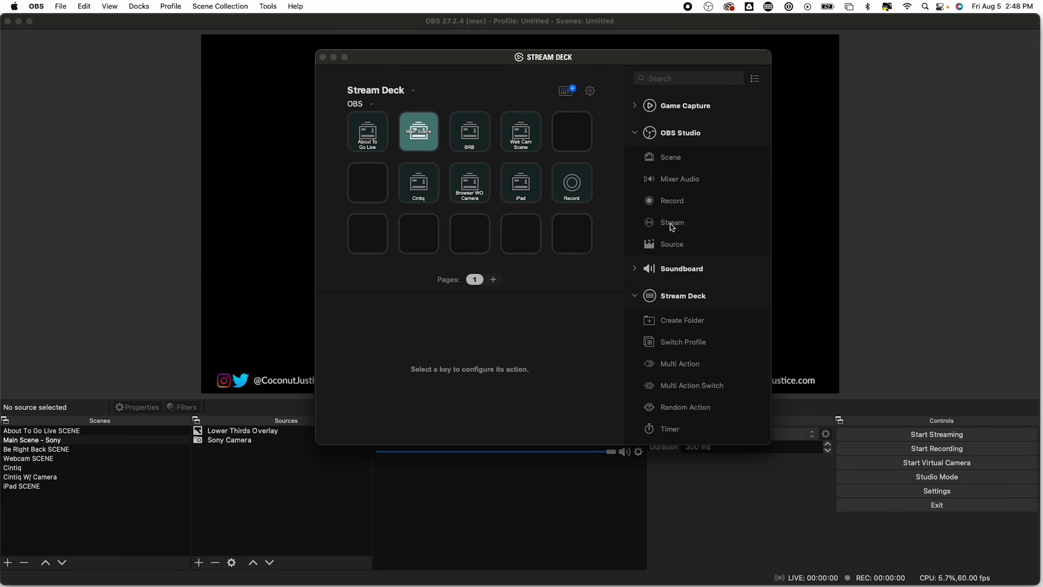
left_click_drag(672, 227, 573, 235)
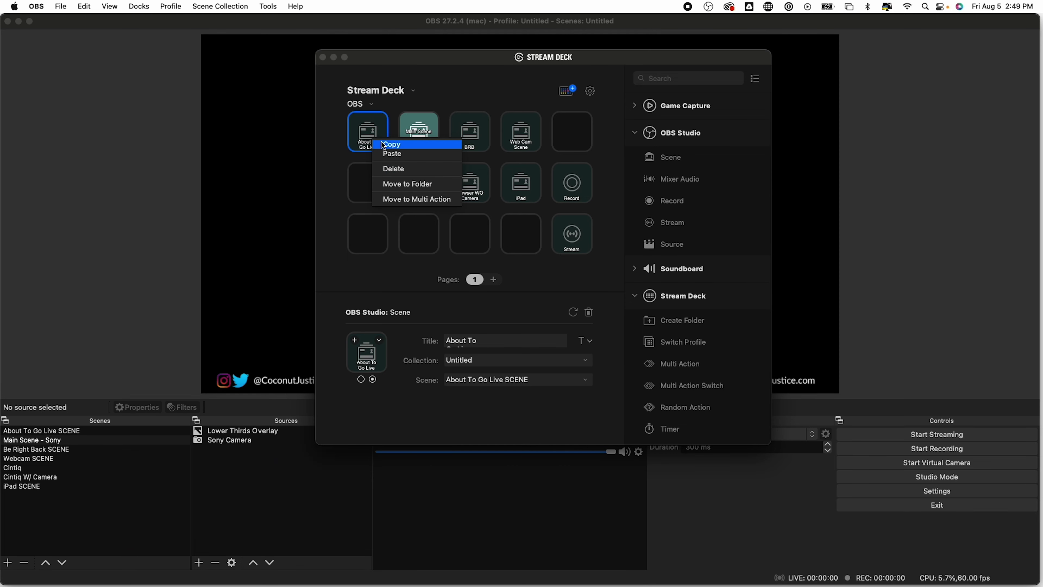
- Copy the About To Go Live key and paste it into the empty bottom-left key
left_click(386, 144)
left_click(366, 233)
right_click(369, 239)
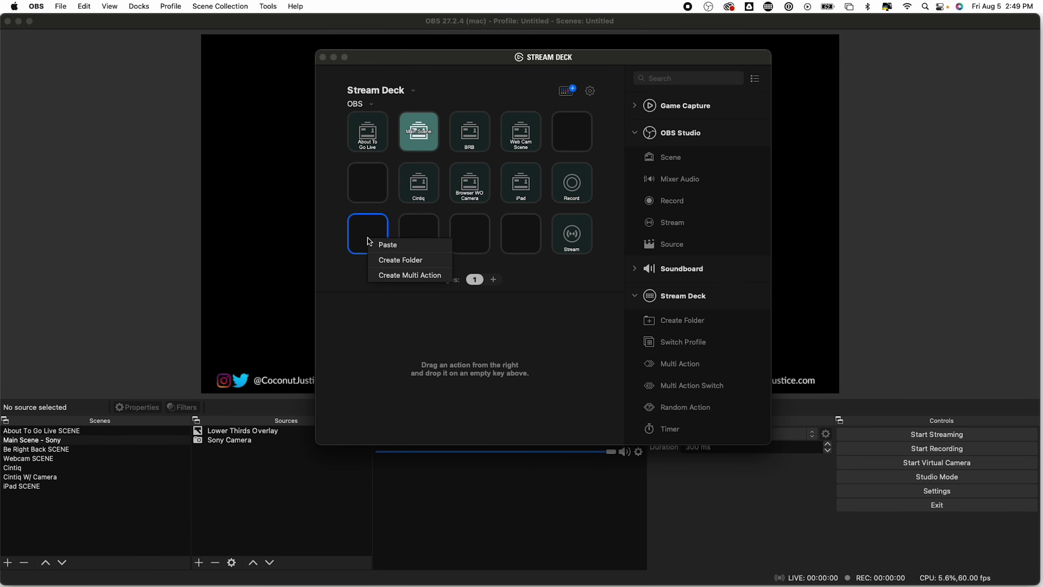
left_click(389, 246)
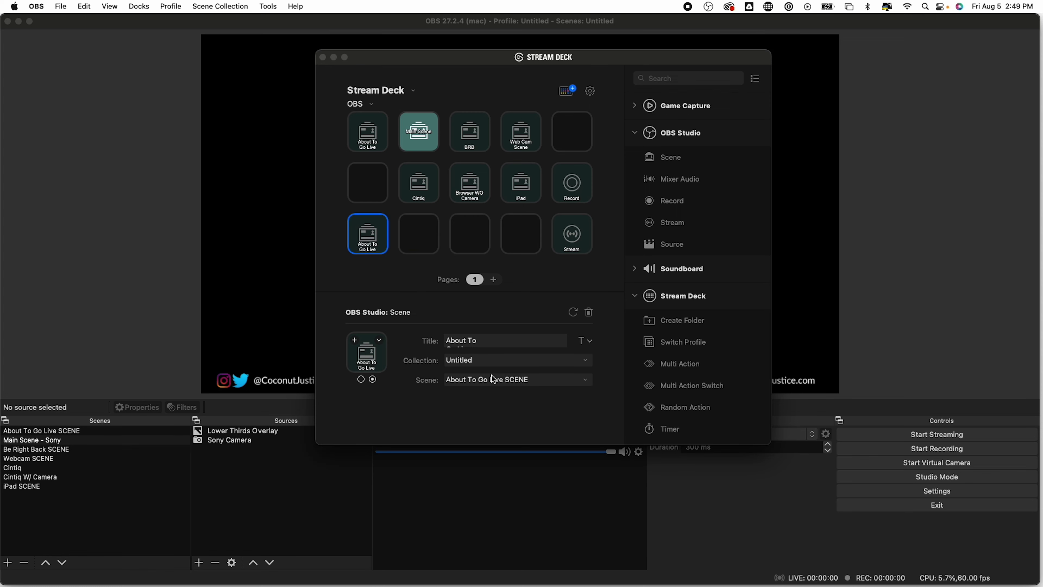
left_click(499, 380)
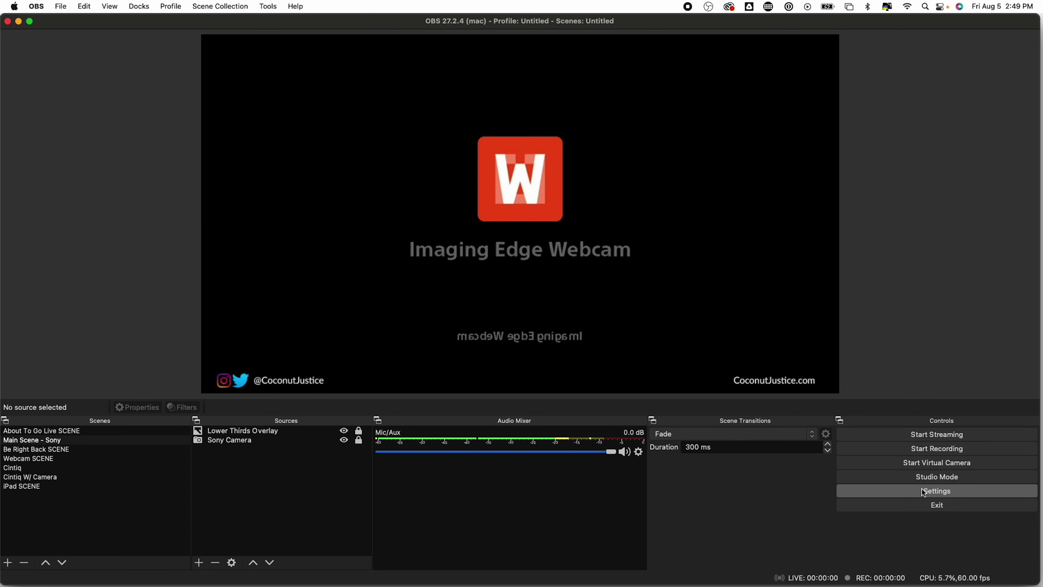
- In OBS Settings > Stream, keep YouTube / YouTube Gaming as the streaming service
left_click(921, 491)
left_click(256, 109)
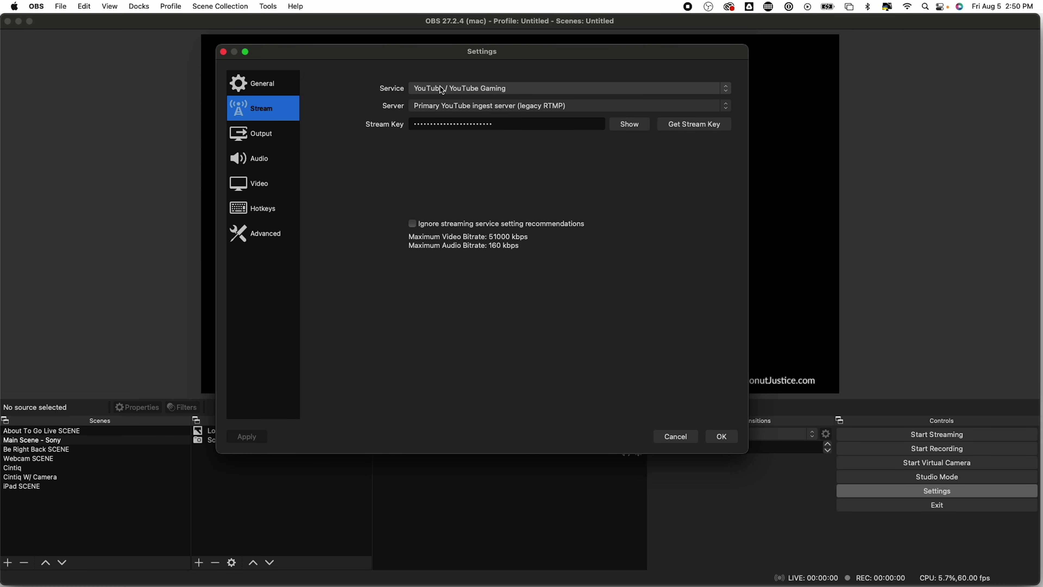
left_click(442, 89)
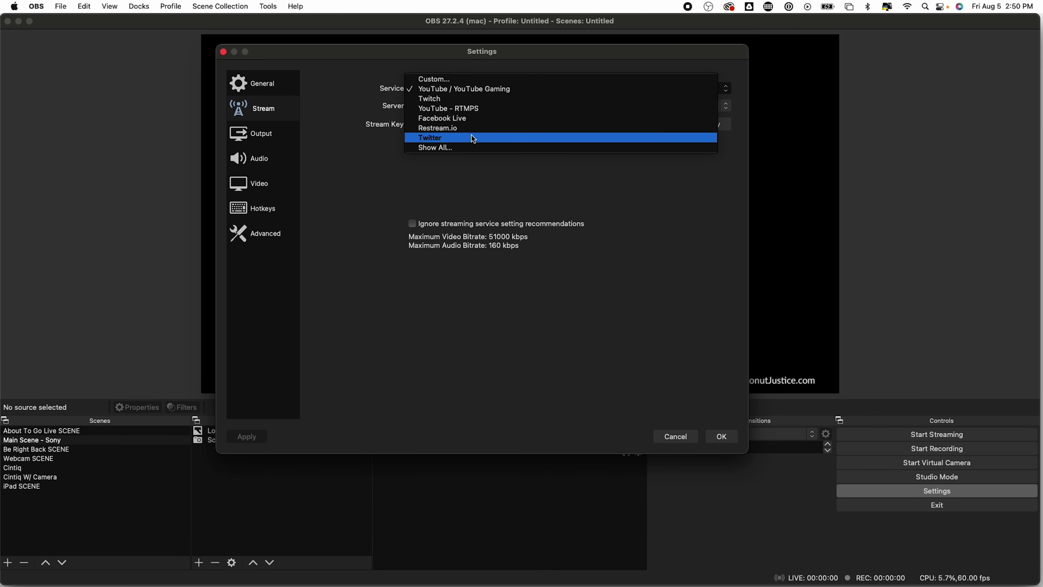
left_click(444, 90)
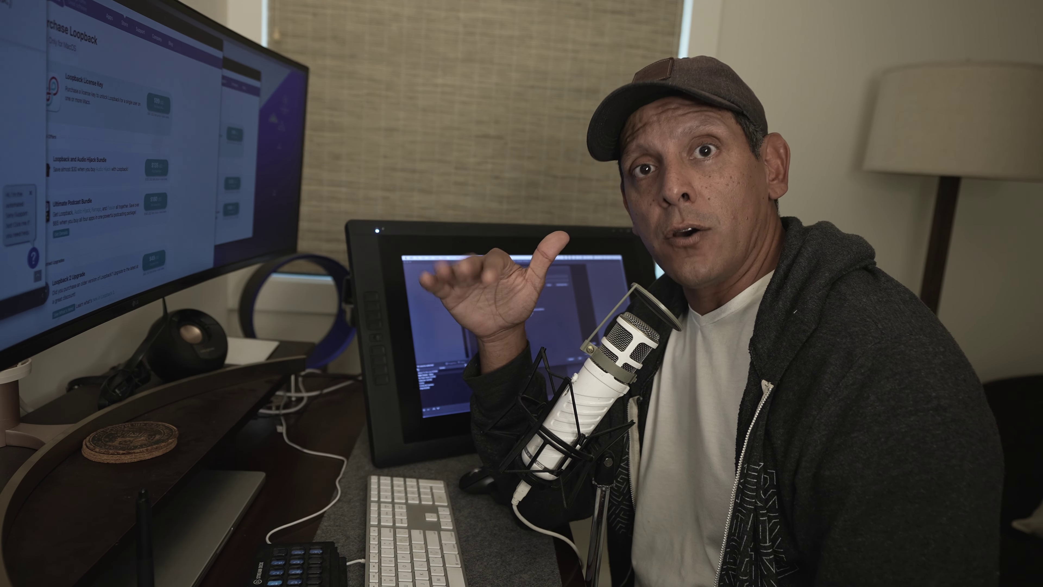
- Switch between YouTube Studio's Live streaming page and OBS's stream settings to transfer the stream key
key("super+Tab")
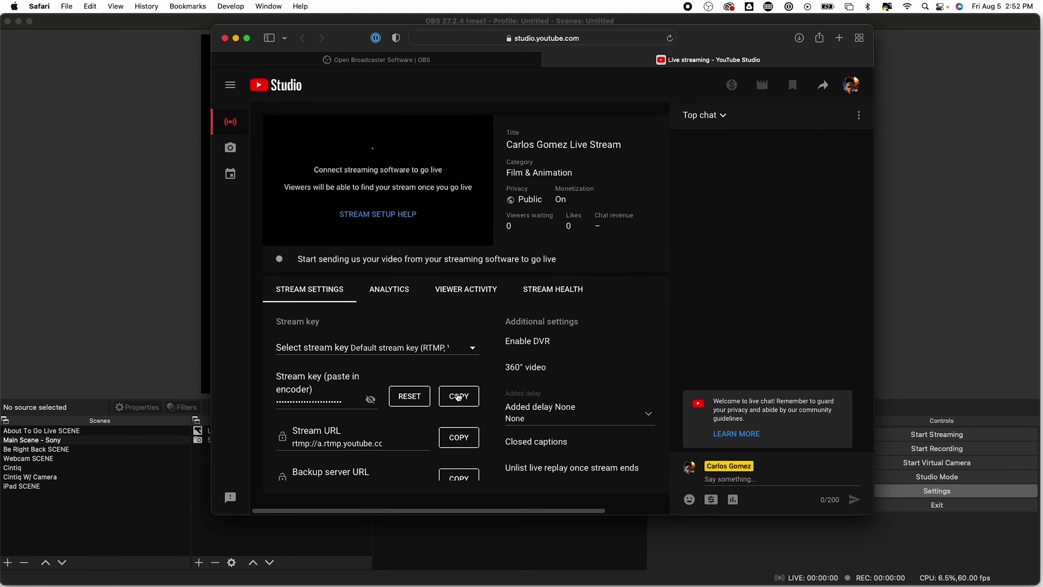
key("super+Tab")
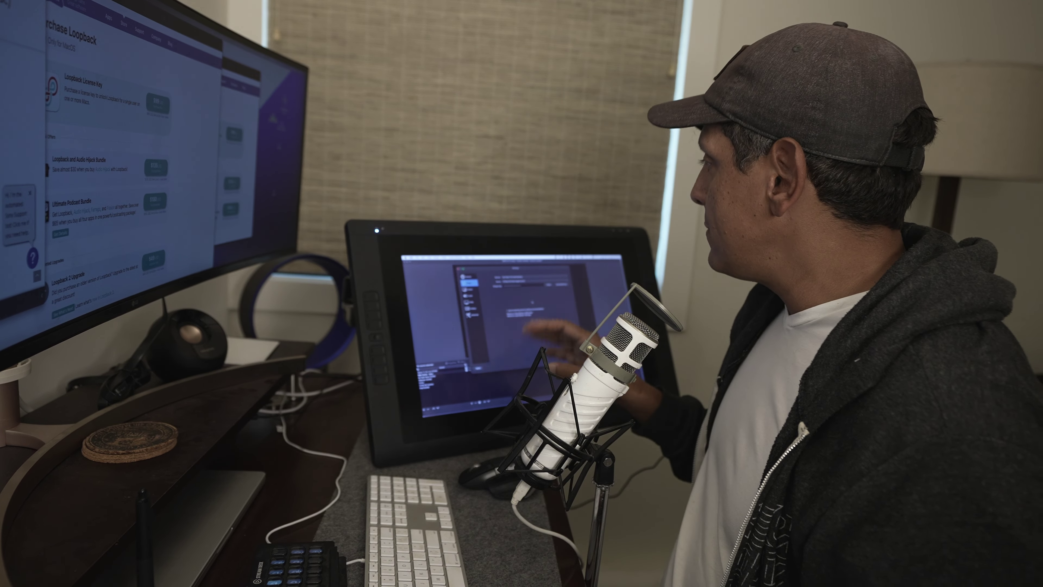
key("super+Tab")
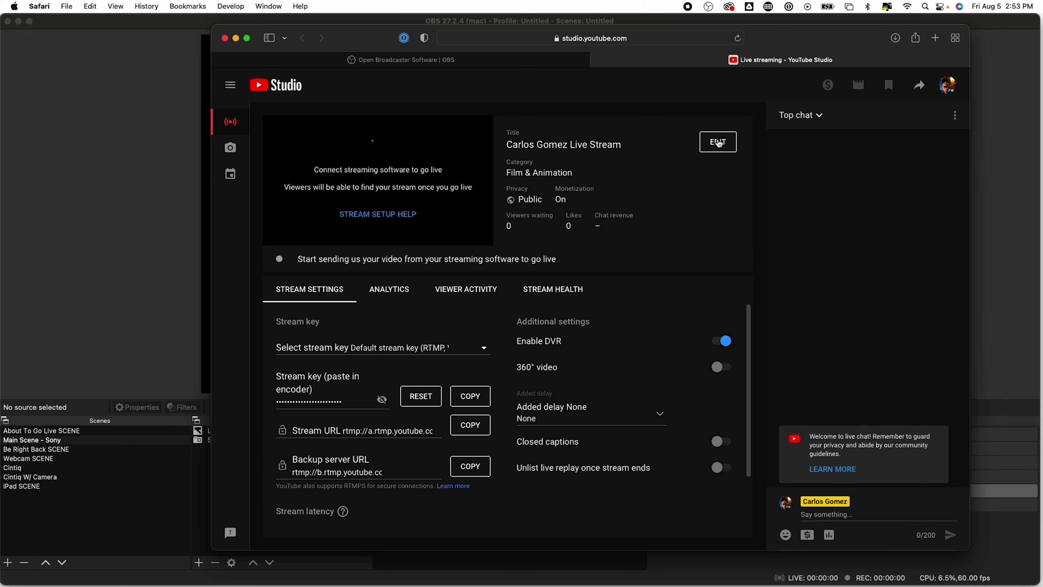
- Edit the stream details, change Visibility to Private, and save
left_click(718, 142)
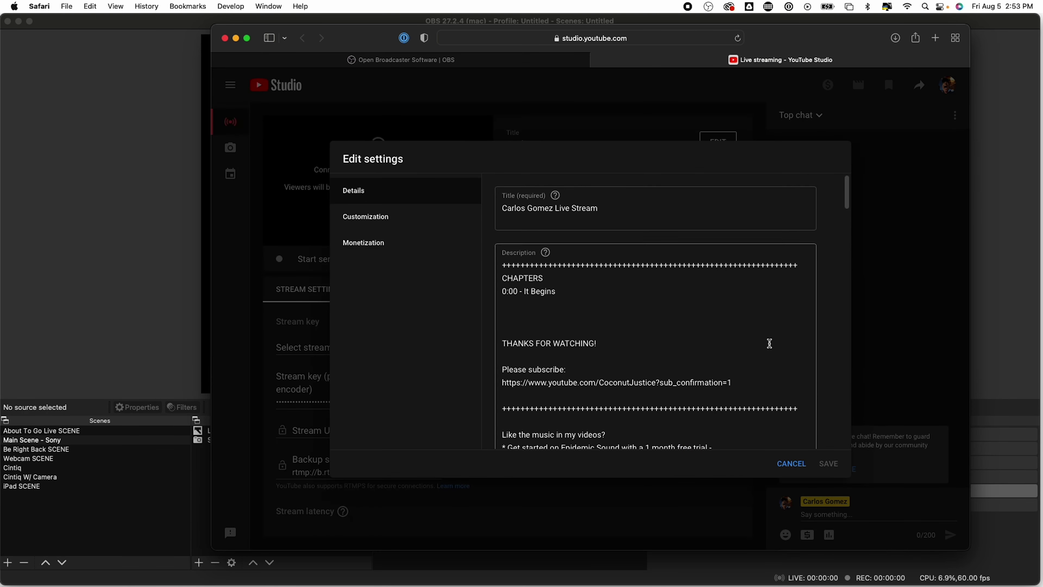
scroll(834, 369, "down", 10)
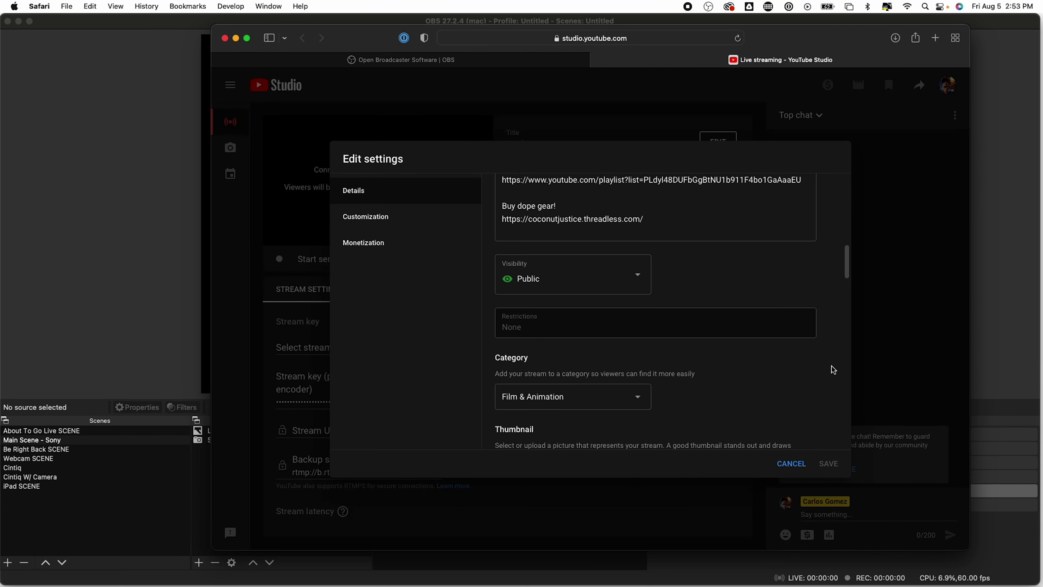
left_click(541, 279)
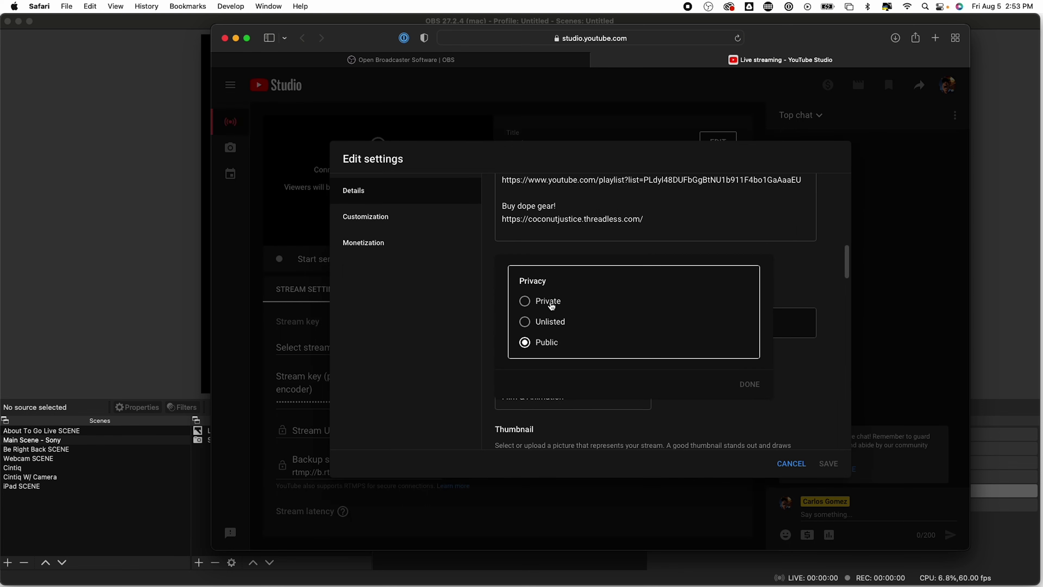
left_click(550, 303)
left_click(751, 405)
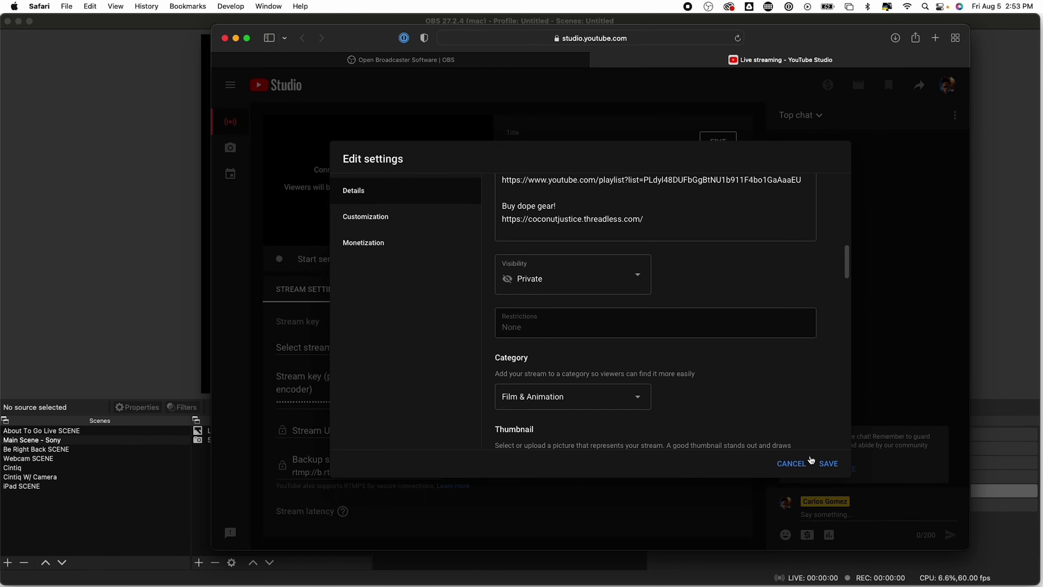
left_click(830, 464)
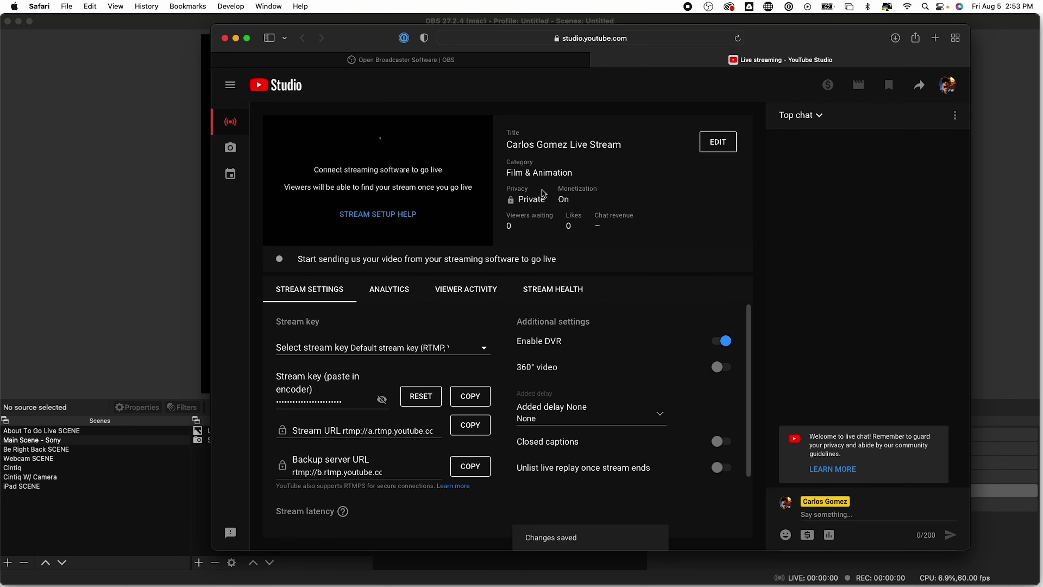
- Start streaming from OBS with Ctrl+Shift+S and check YouTube Studio for the live broadcast
left_click(129, 61)
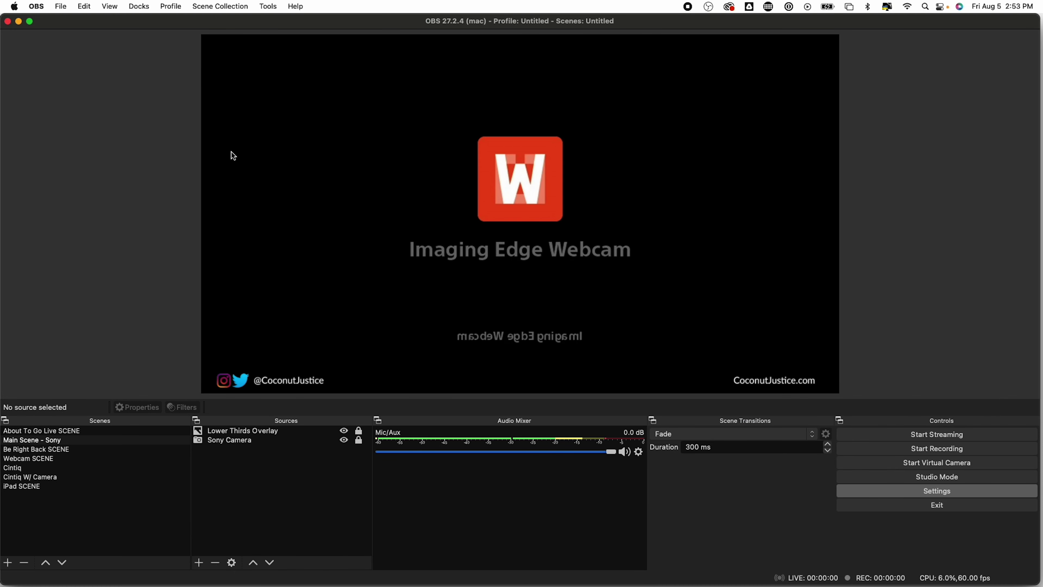
key("ctrl+shift+s")
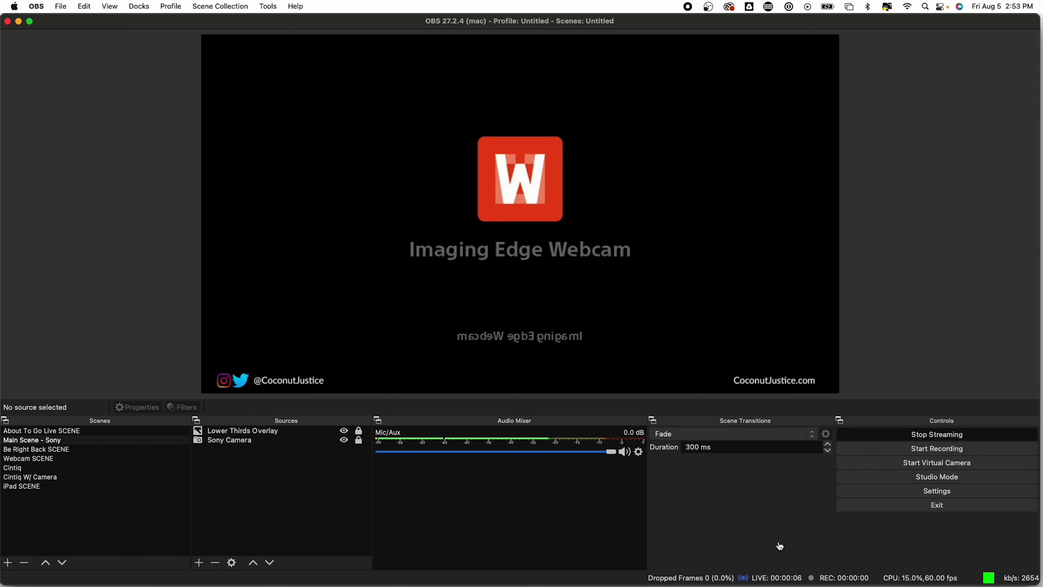
key("super+Tab")
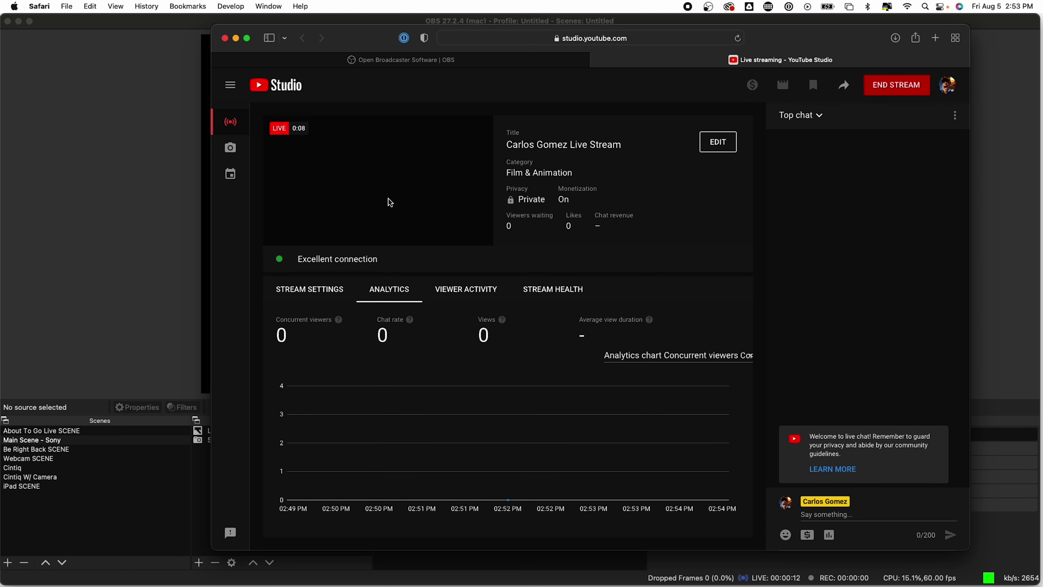
- Switch OBS to About To Go Live SCENE and watch the result in YouTube Studio
left_click(62, 439)
left_click(71, 431)
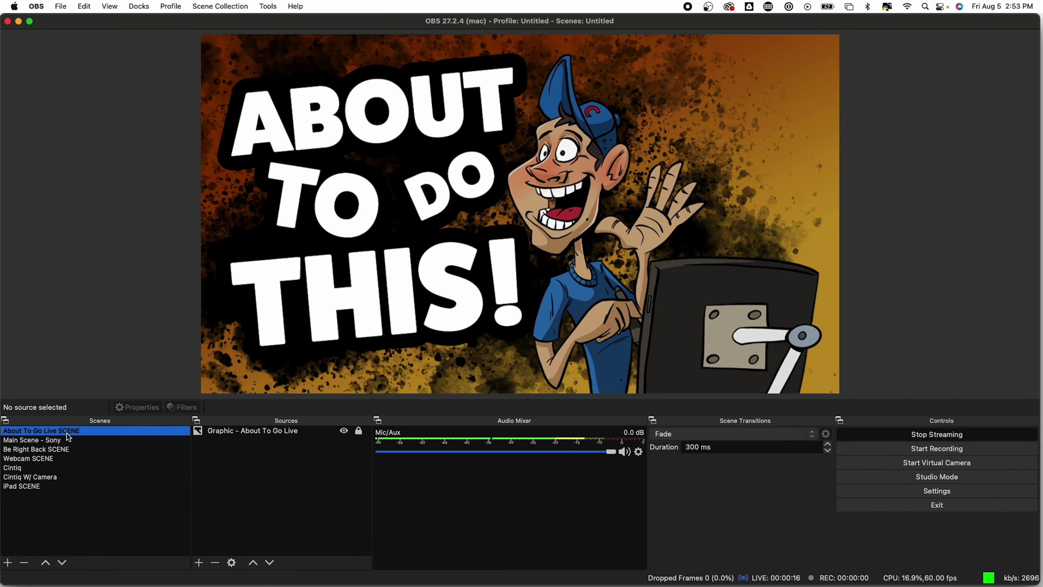
key("super+Tab")
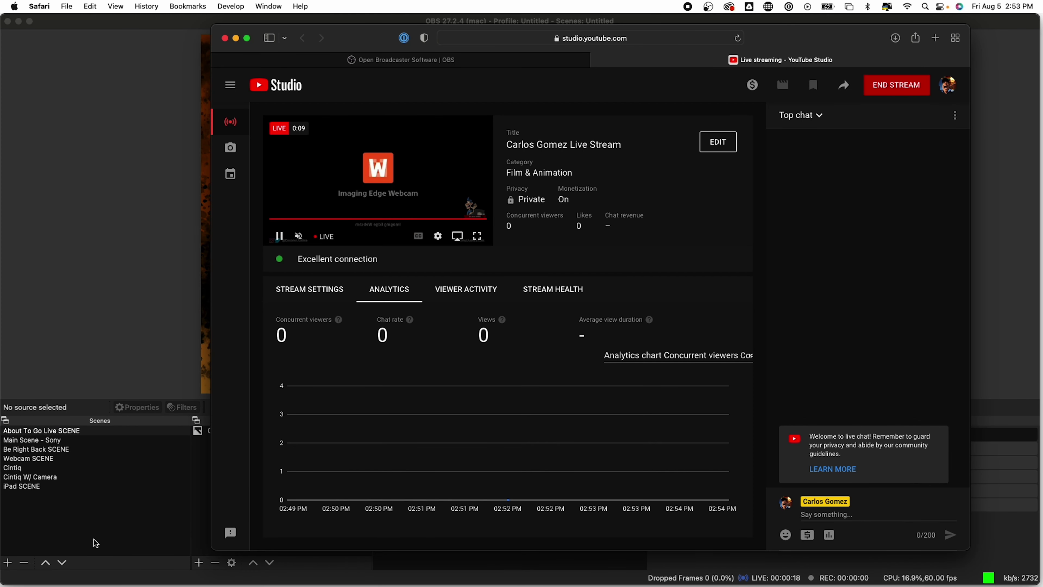